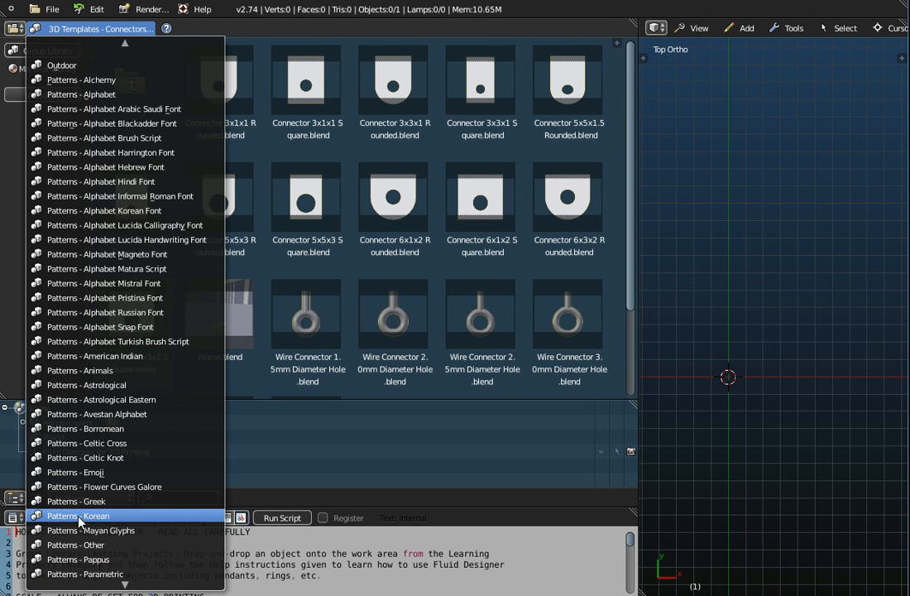
Browse the Patterns - Korean category of the group library and pick out the Korean Pattern FREEDOM (002)
left_click(71, 518)
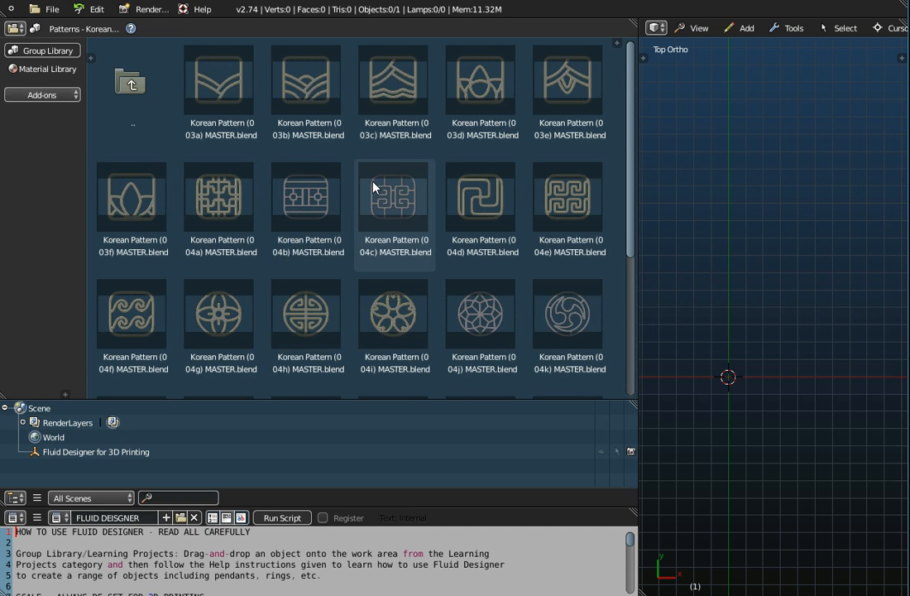
scroll(372, 187, "down", 3)
scroll(372, 187, "down", 3)
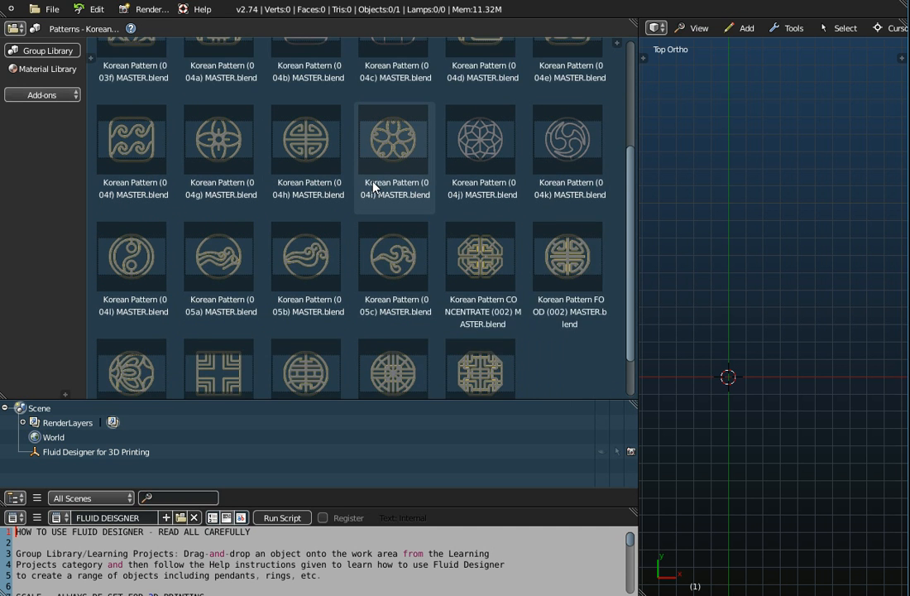
scroll(373, 187, "down", 2)
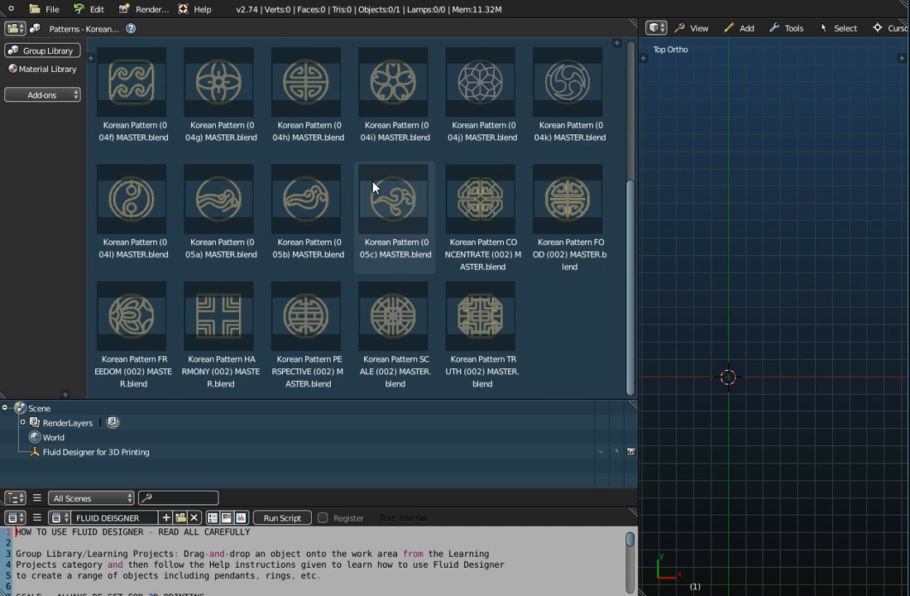
left_click(136, 332)
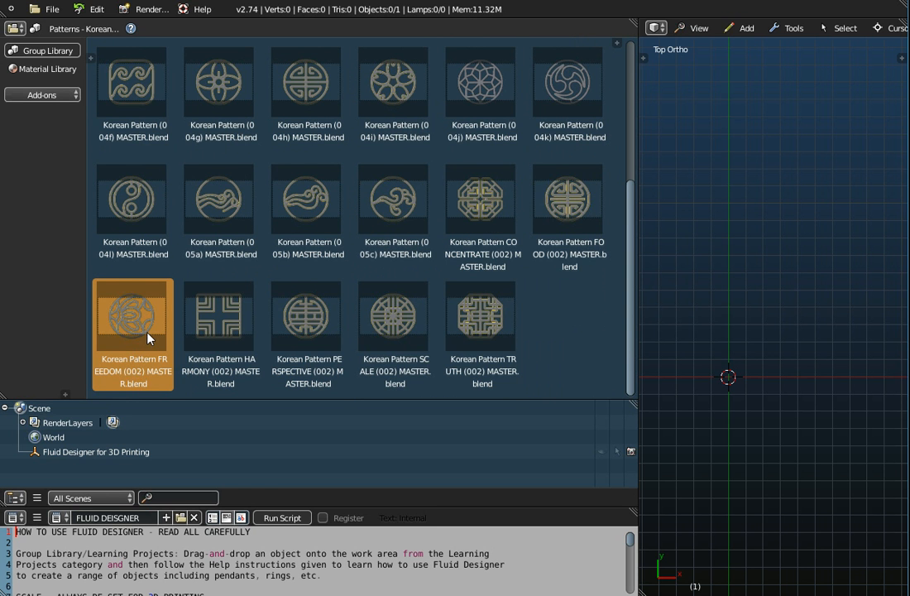
scroll(147, 336, "up", 7)
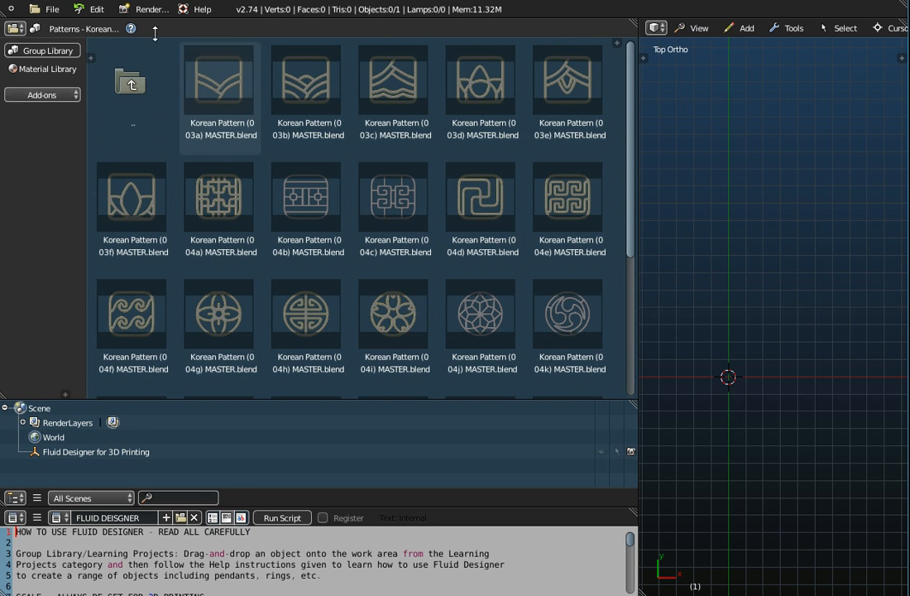
Bring the 65mm by 1 Bracelet (001) MASTER from the Bracelets library category into the scene
left_click(71, 33)
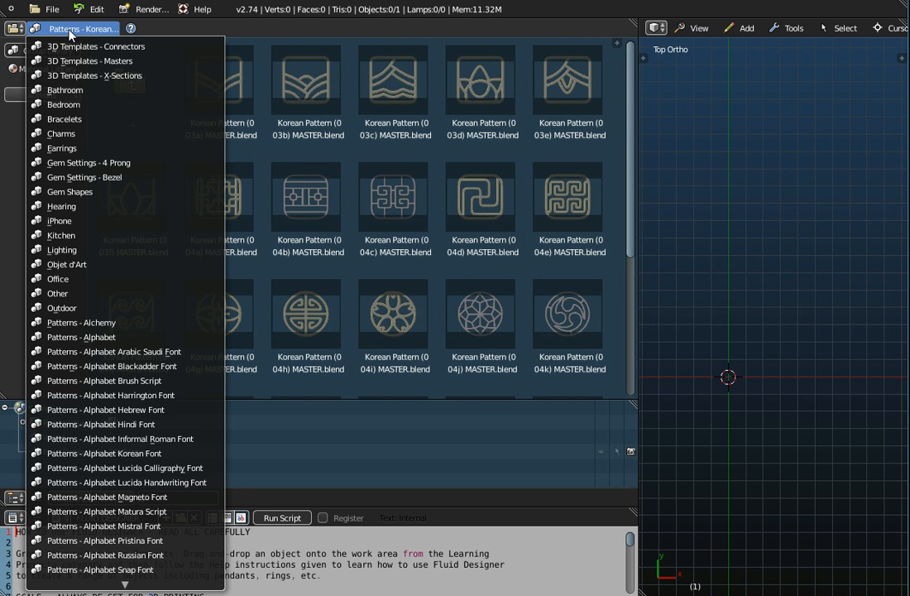
left_click(65, 118)
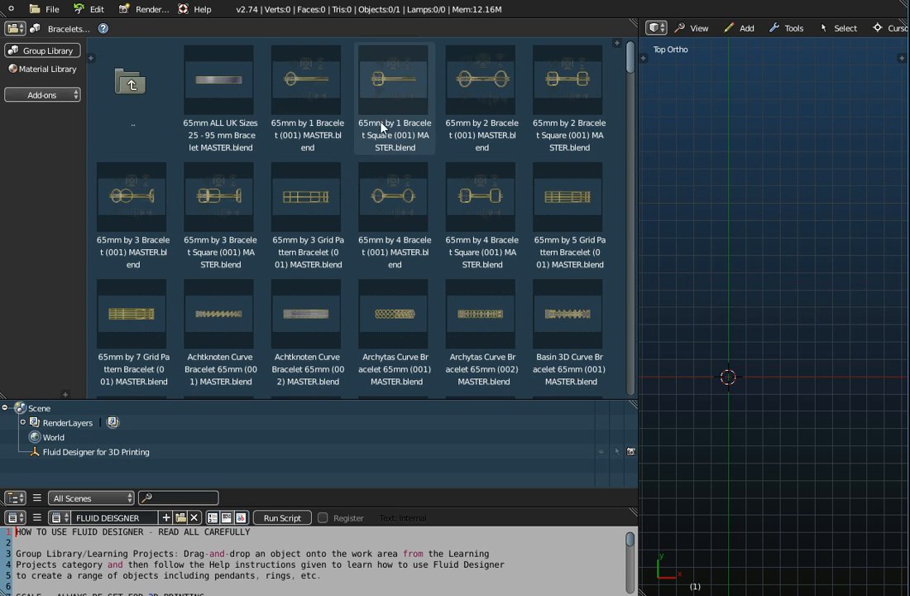
left_click(306, 134)
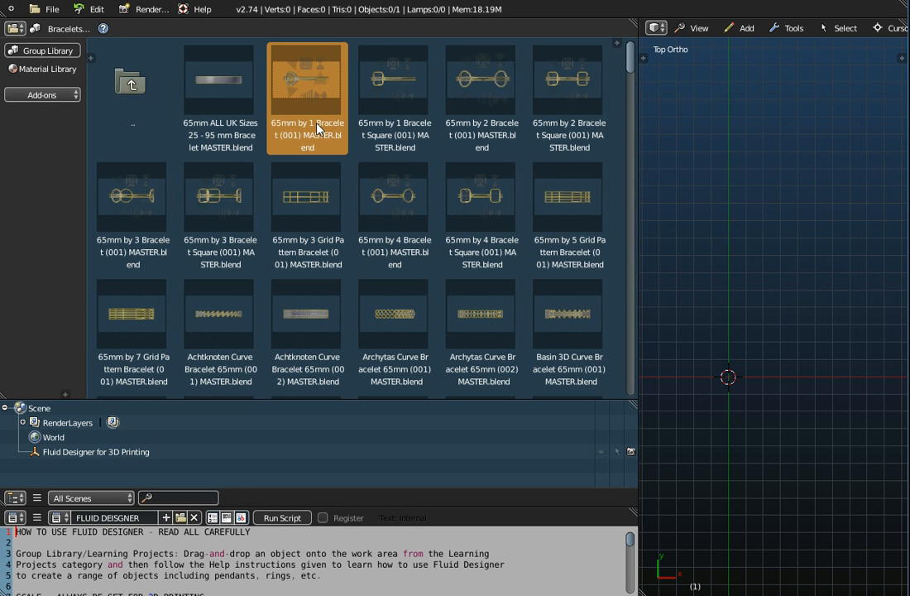
left_click_drag(308, 82, 650, 178)
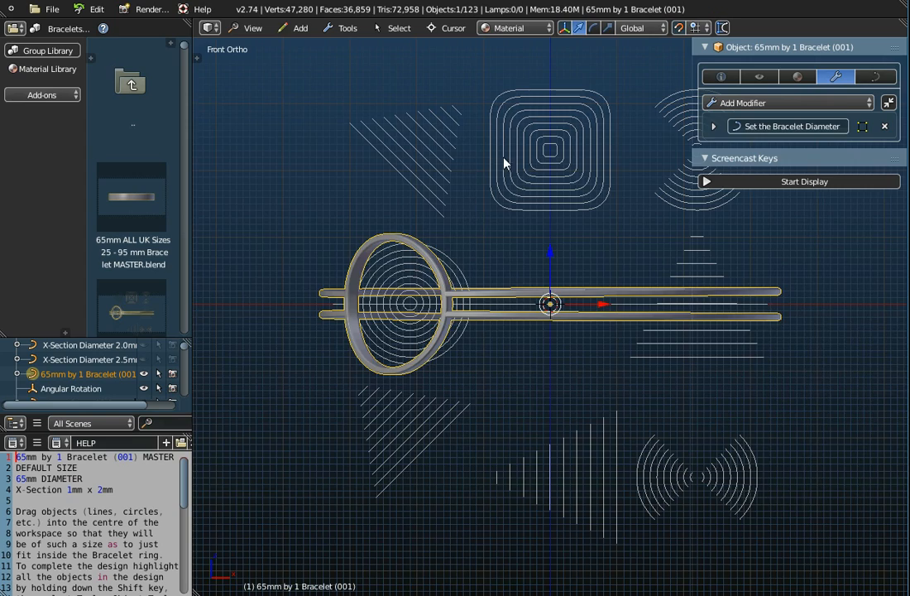
middle_click_drag(504, 162, 409, 266)
scroll(408, 304, "up", 3)
middle_click_drag(408, 305, 444, 344)
scroll(467, 260, "down", 3)
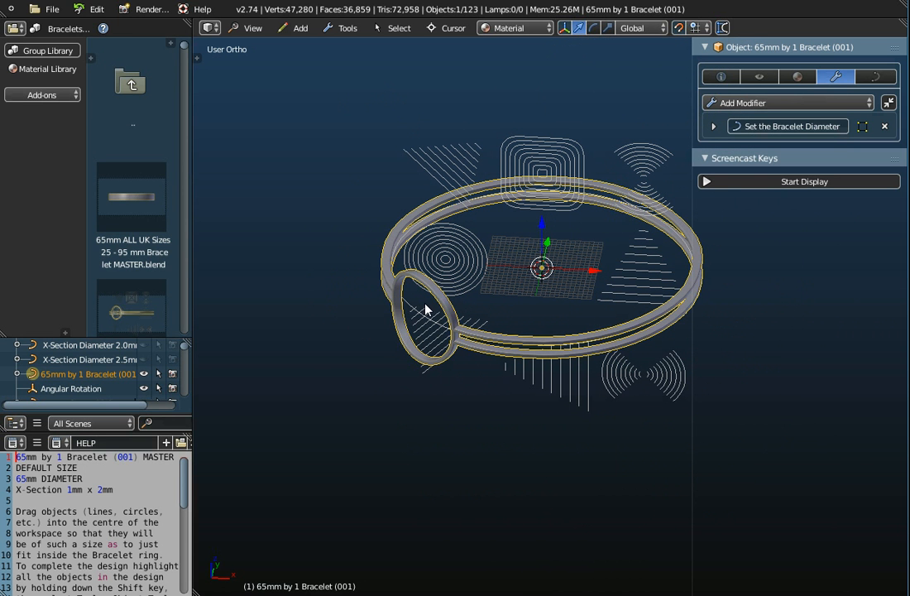
Start the Screencast Keys display and collapse its settings
left_click(835, 181)
left_click(745, 158)
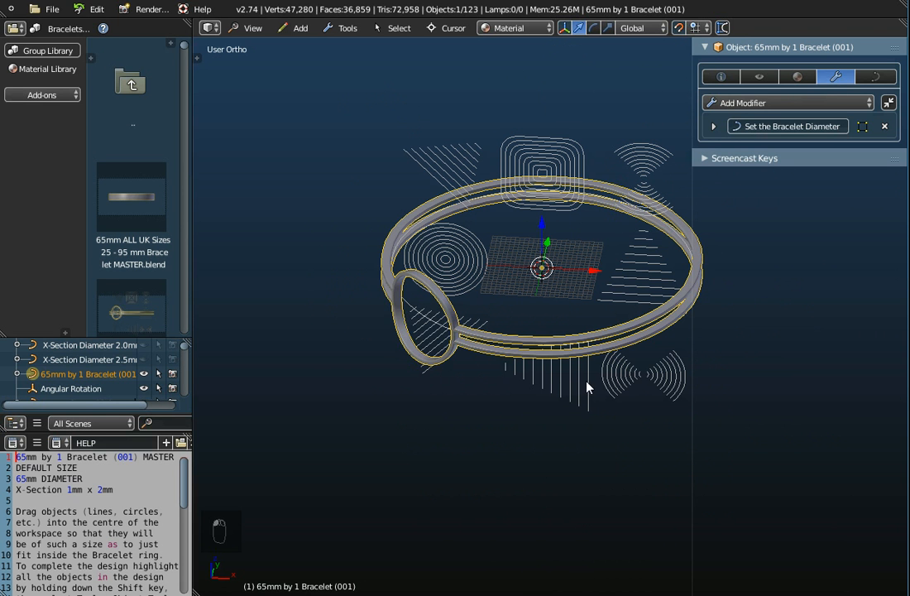
mouse_move(530, 362)
middle_mouse_down()
mouse_move(554, 304)
mouse_move(536, 353)
middle_mouse_up()
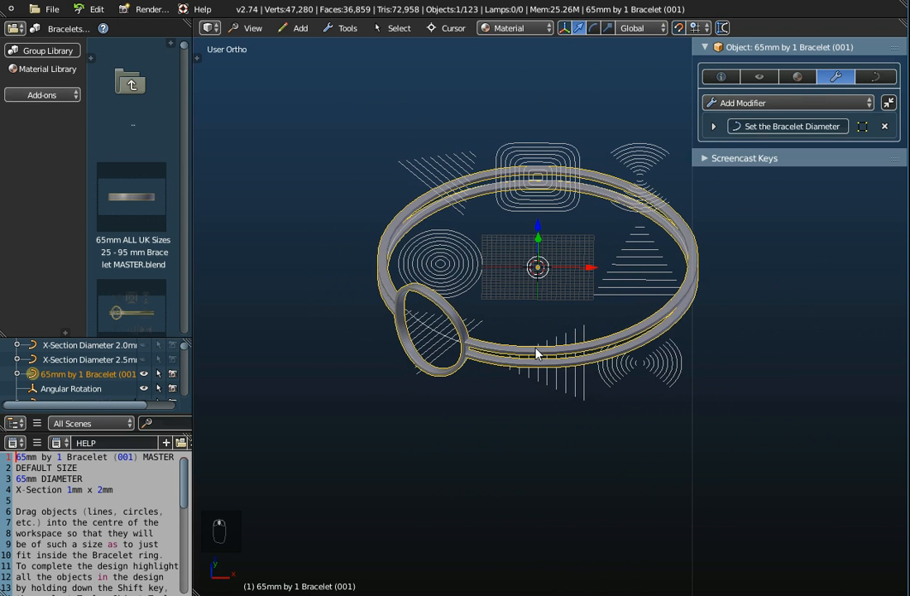
Append the Korean Pattern FREEDOM (002) object from its MASTER file in the Patterns - Korean folder
left_click(55, 10)
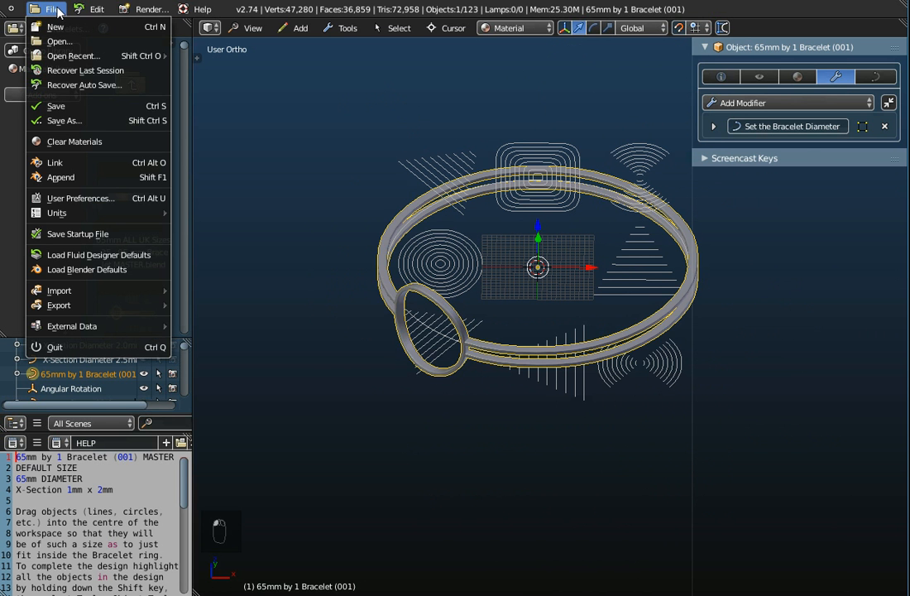
left_click(64, 183)
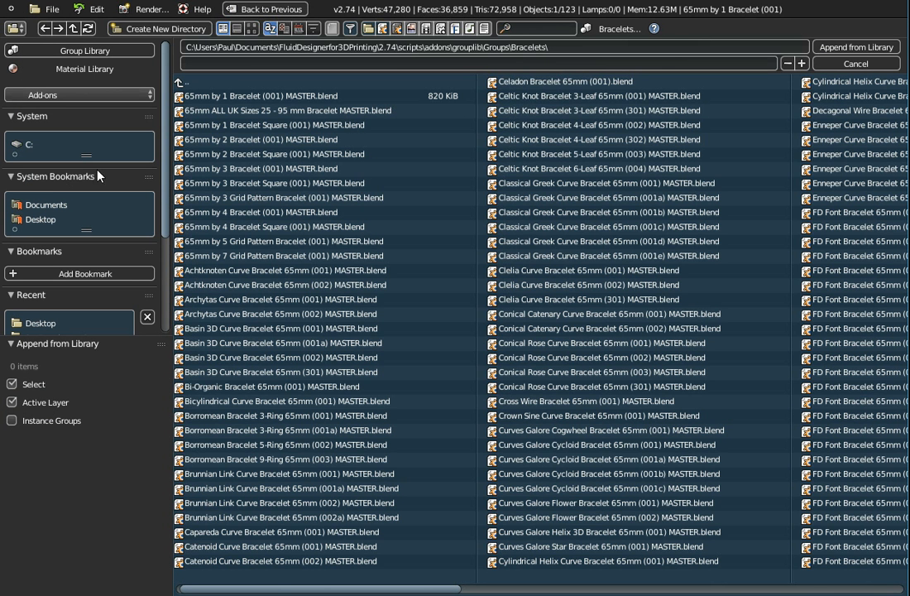
left_click(182, 84)
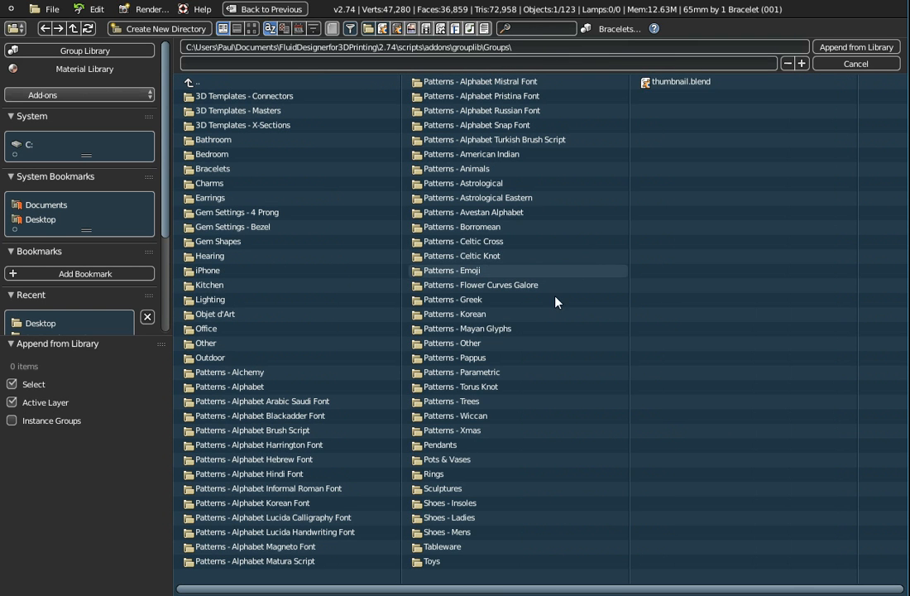
left_click(436, 318)
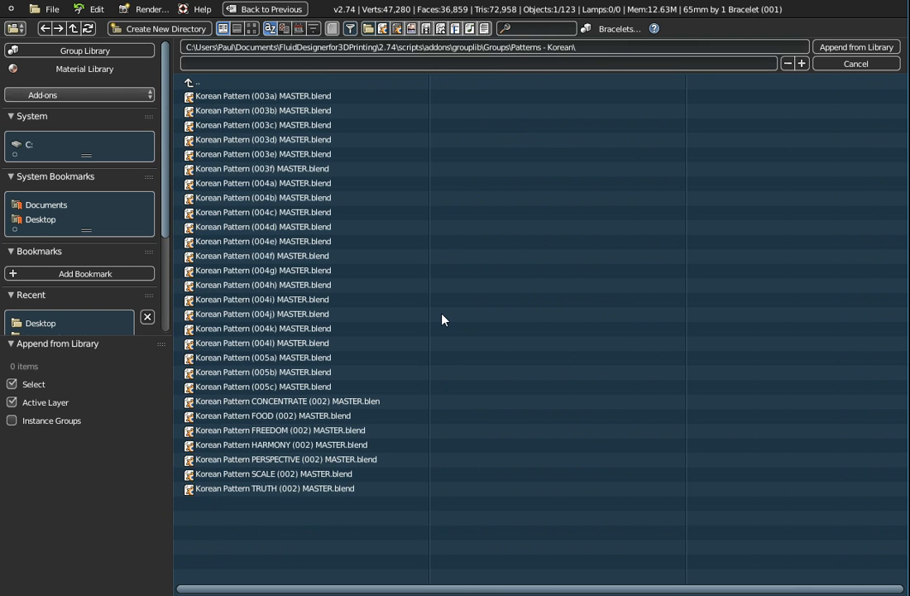
left_click(257, 431)
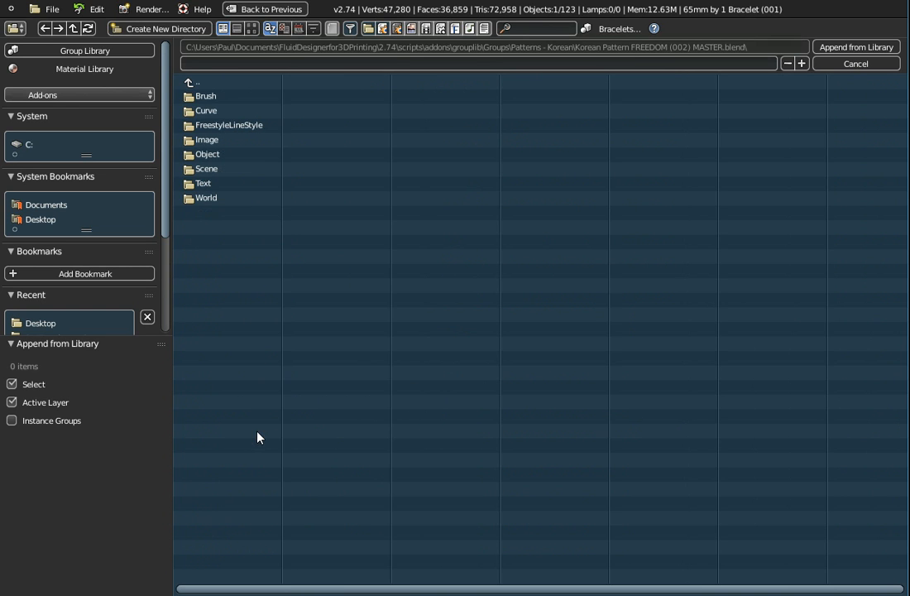
left_click(201, 157)
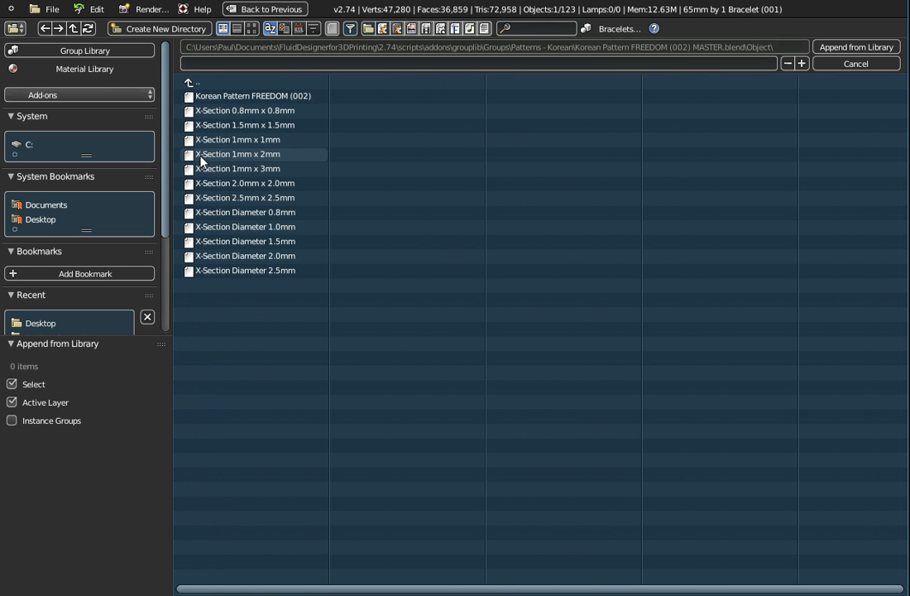
left_click(231, 96)
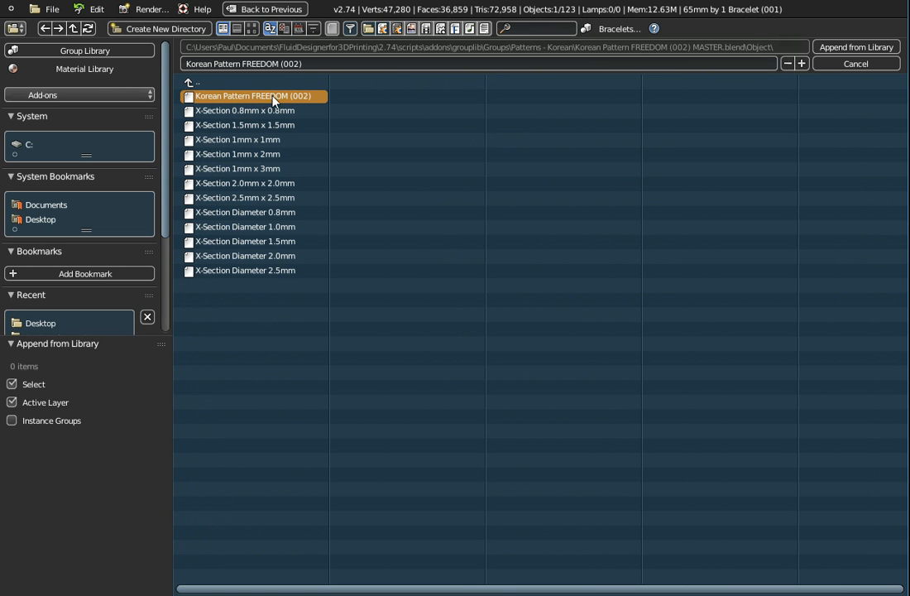
left_click(832, 49)
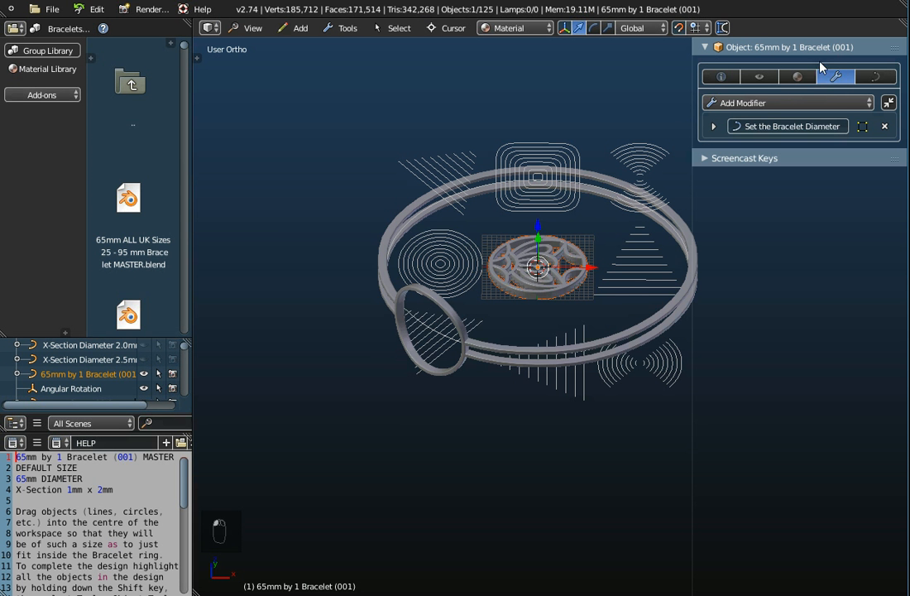
Rotate the appended FREEDOM pattern 90° about the global X axis
middle_click_drag(575, 295, 562, 311)
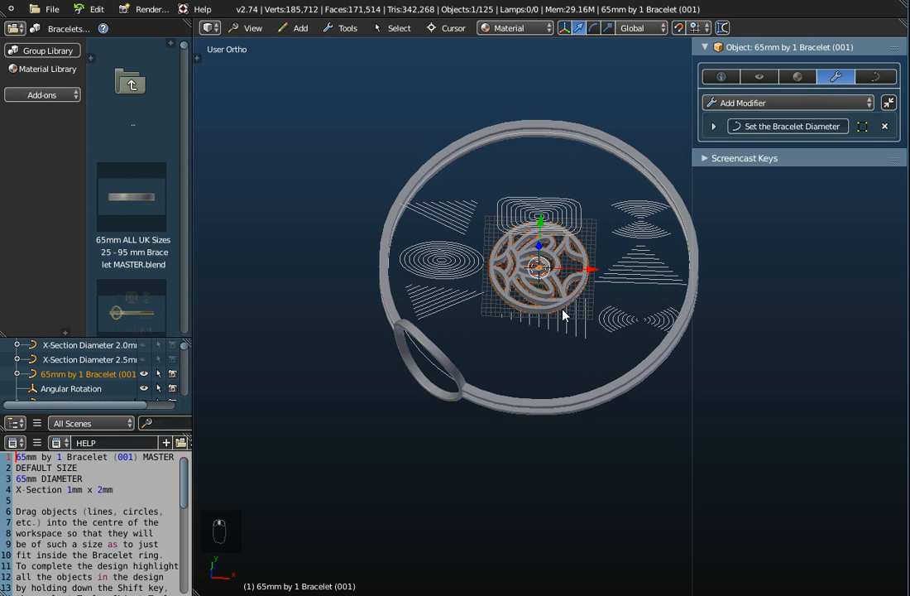
right_click(501, 281)
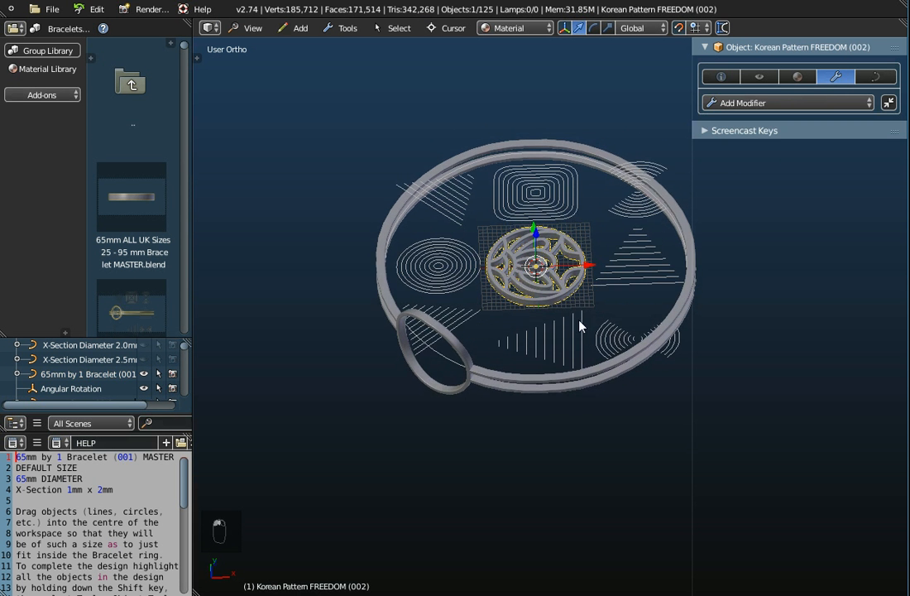
scroll(549, 291, "up", 3)
middle_click_drag(550, 291, 423, 335)
middle_click_drag(347, 336, 549, 336)
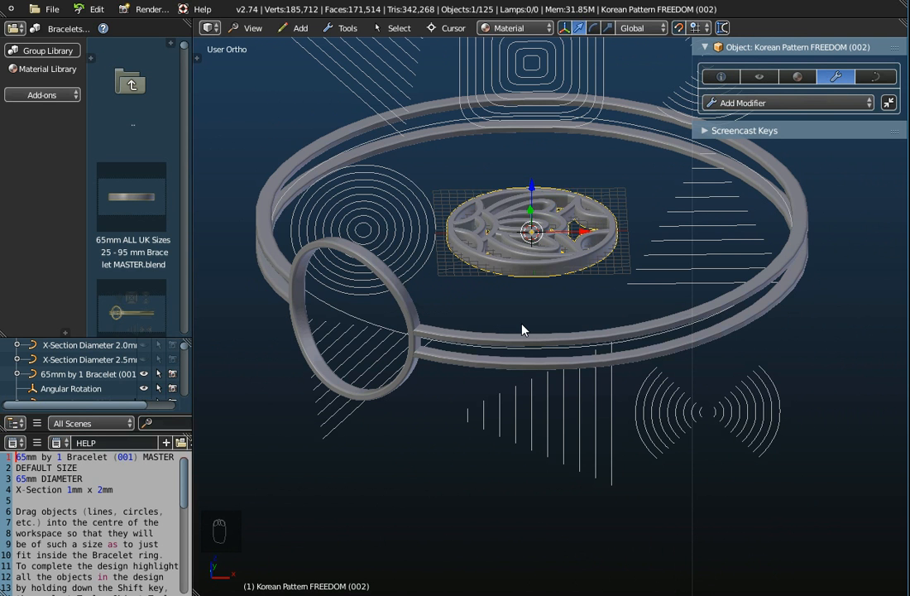
key("r")
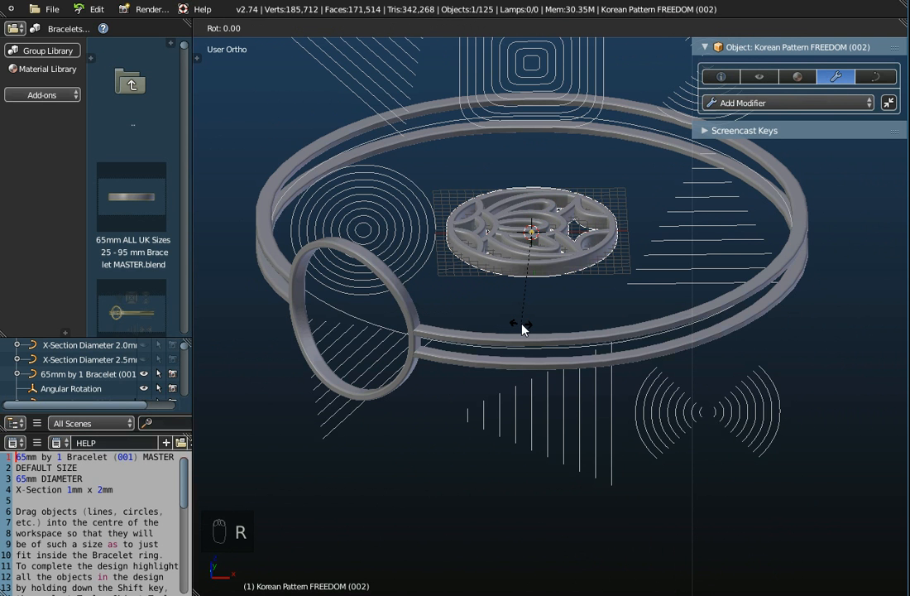
type("x")
type("90")
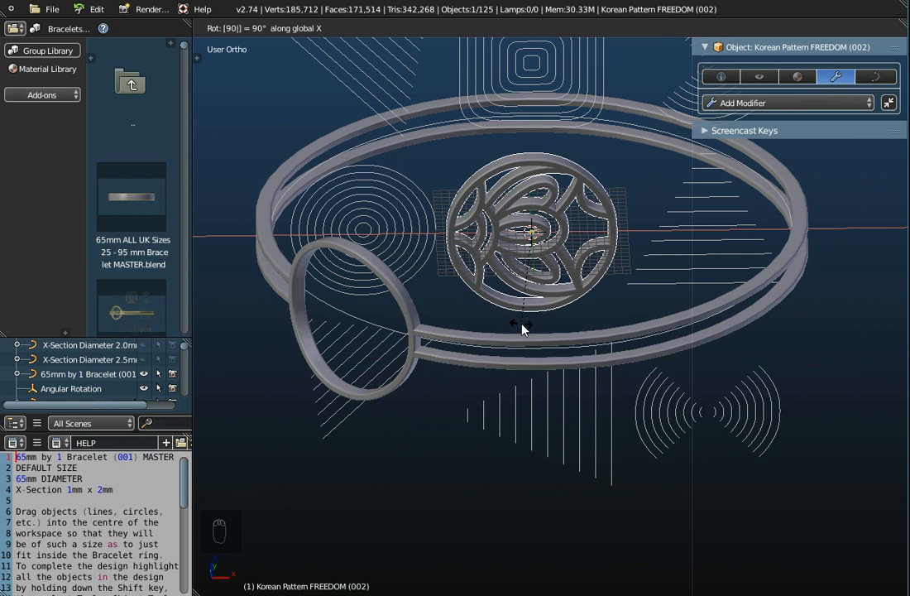
key("Return")
Join the upright FREEDOM pattern into the 65mm bracelet, with the bracelet as the active object
middle_click_drag(540, 306, 550, 335)
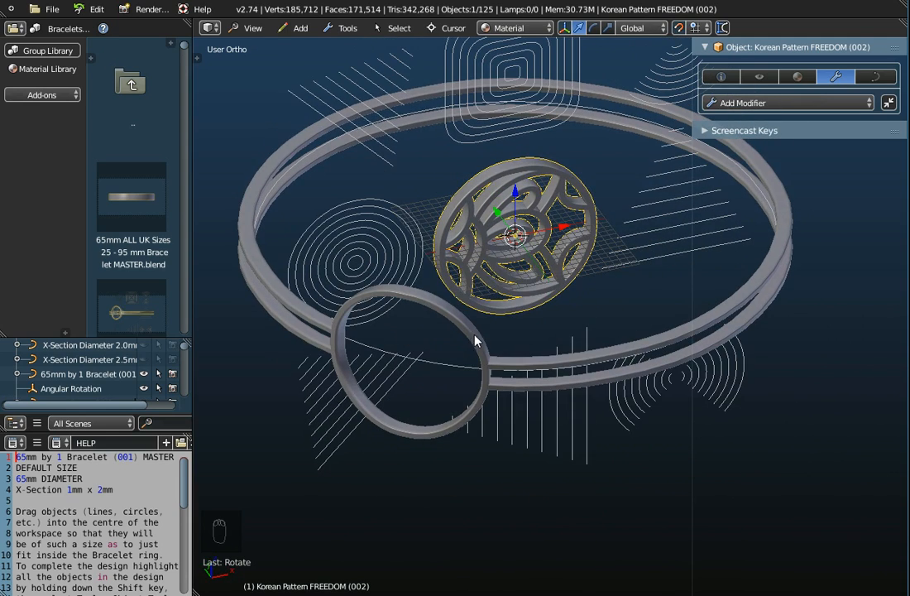
right_click(475, 340)
right_click(511, 312)
middle_click_drag(509, 332, 547, 362)
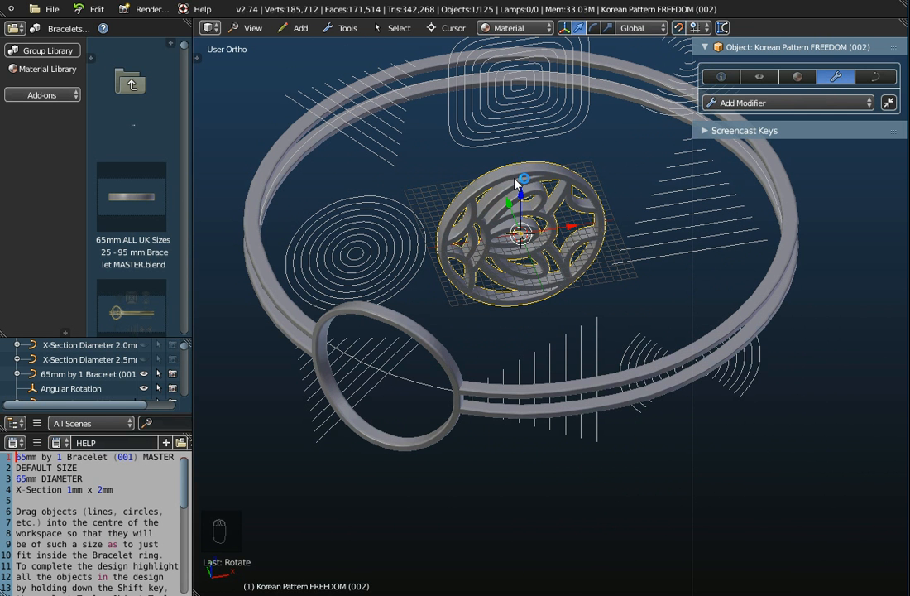
right_click(448, 358, "shift")
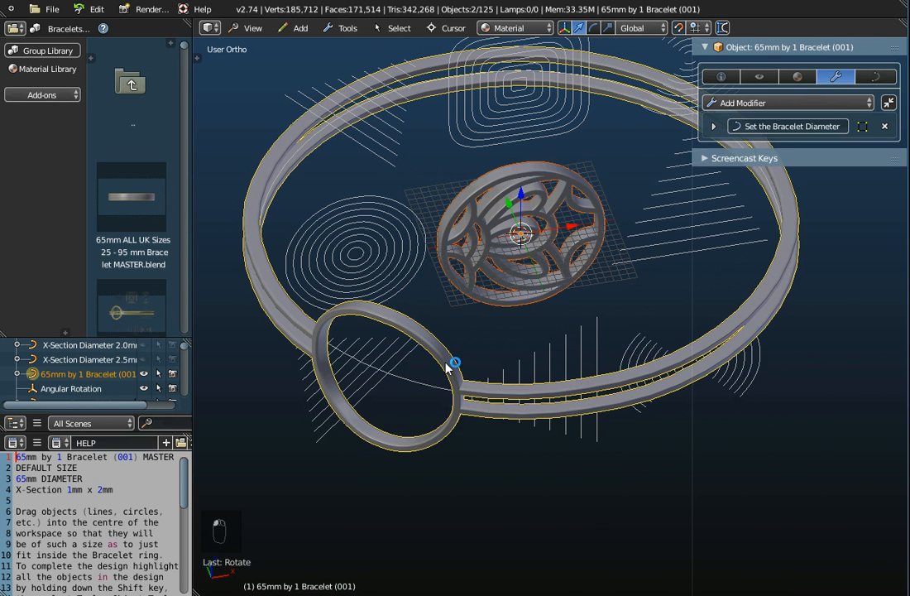
left_click(345, 29)
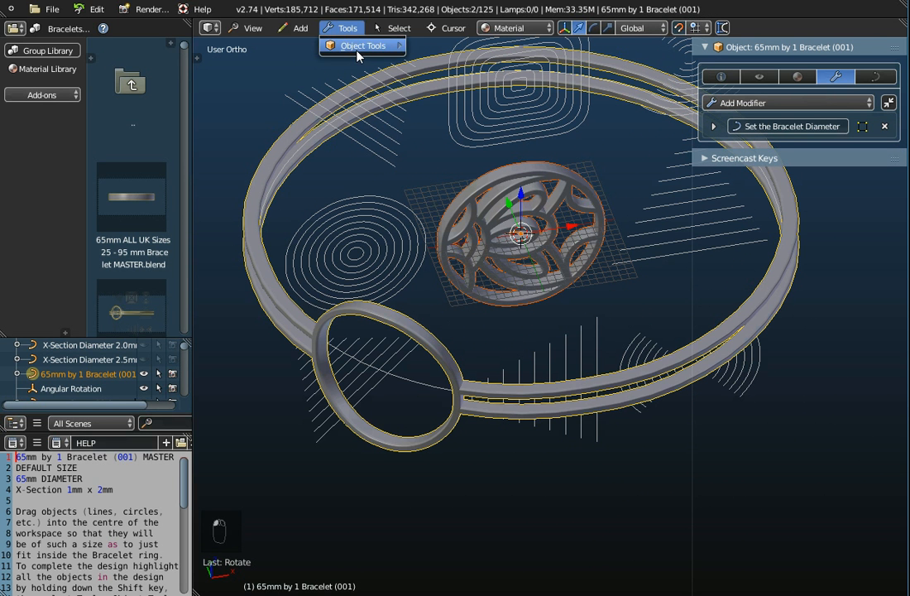
mouse_move(362, 51)
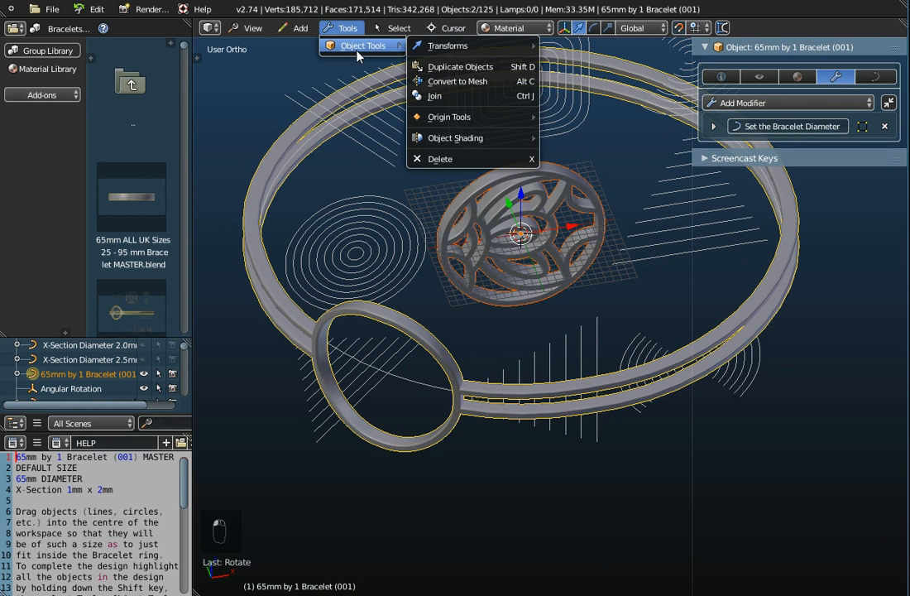
left_click(433, 97)
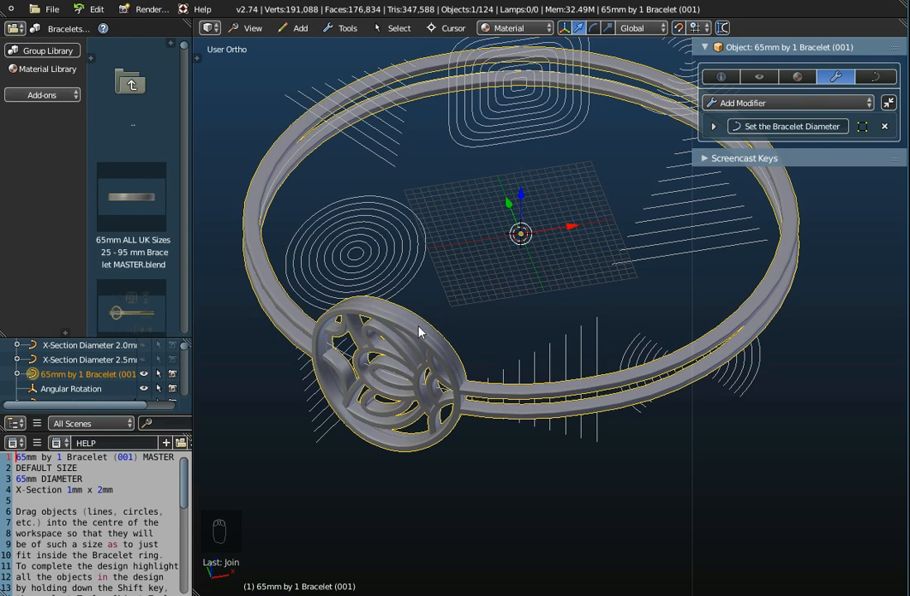
Examine how the joined pattern sits and curves in the bracelet's ring from the front, above and the side
scroll(419, 332, "up", 3)
middle_click_drag(420, 331, 401, 357)
scroll(403, 357, "down", 5)
middle_click_drag(377, 424, 380, 483)
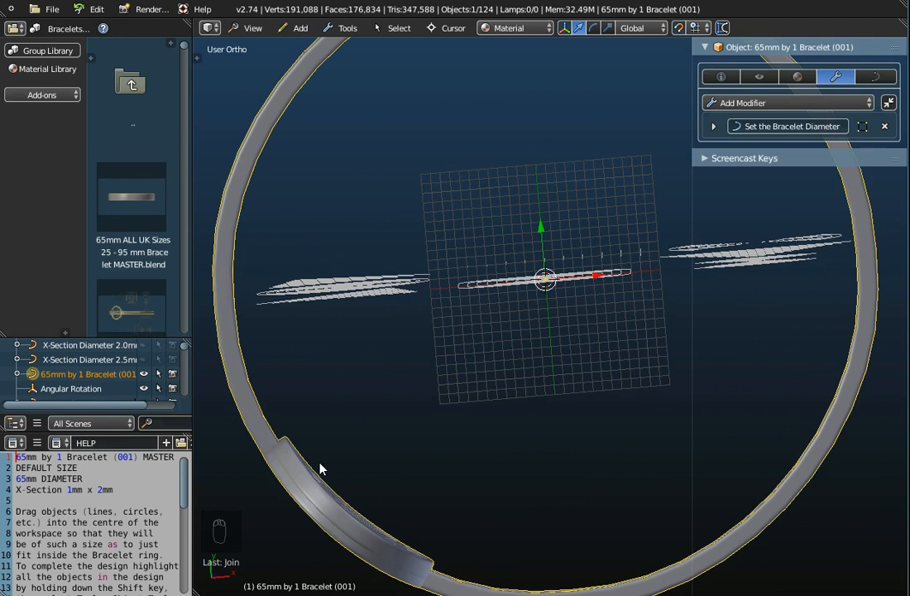
middle_click_drag(346, 511, 350, 369)
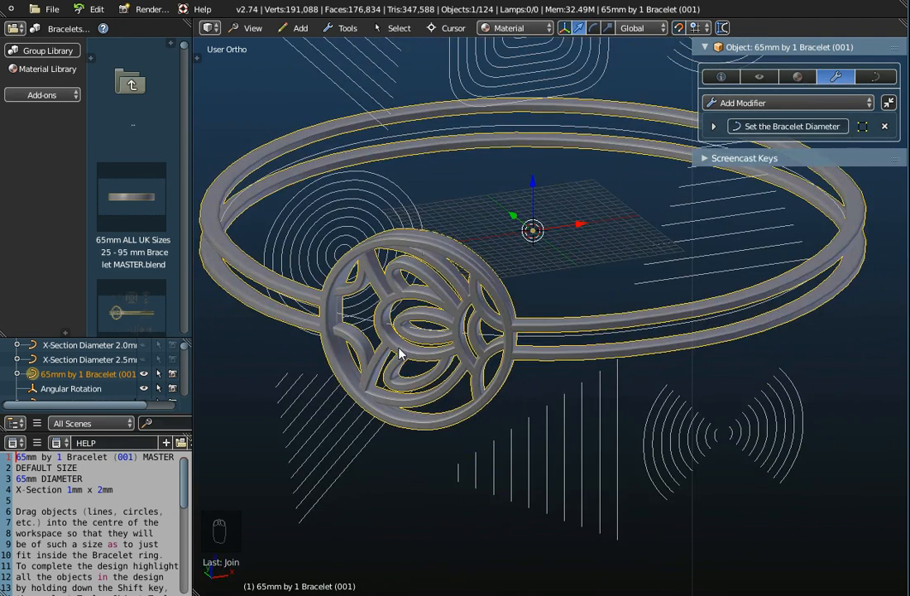
middle_click_drag(416, 271, 446, 316)
middle_click_drag(466, 356, 451, 381)
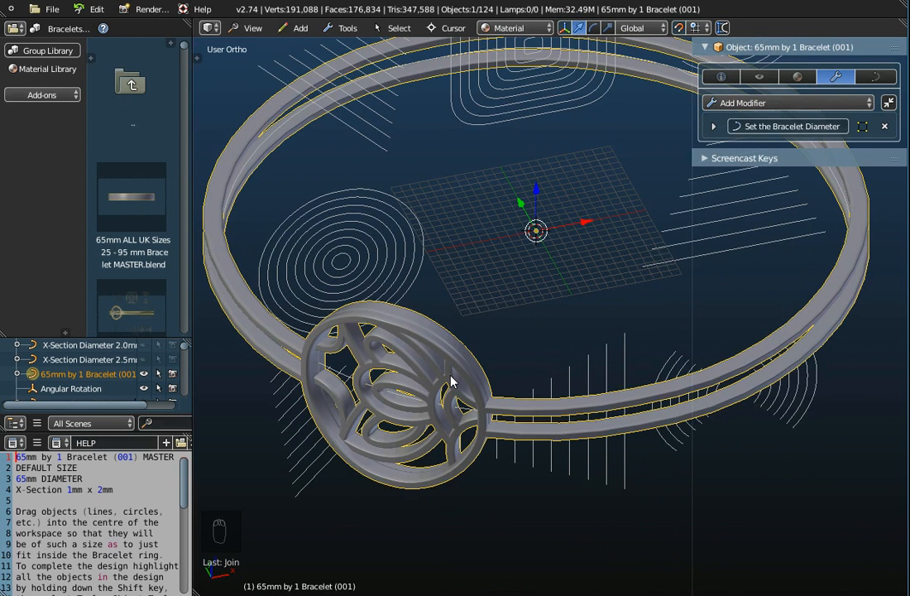
Undo the join of the FREEDOM pattern into the bracelet so that both are separate objects again
left_click(95, 10)
left_click(103, 27)
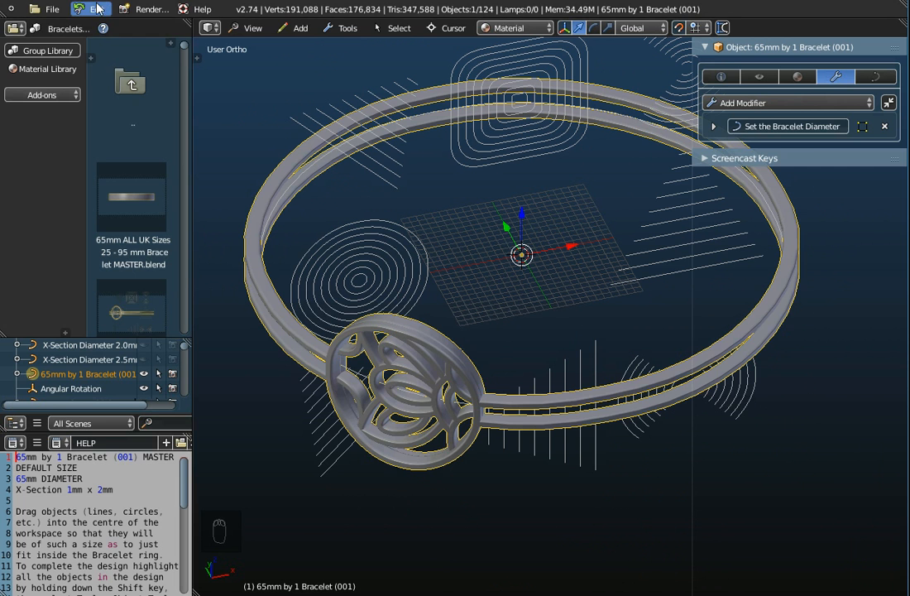
left_click(97, 9)
left_click(101, 26)
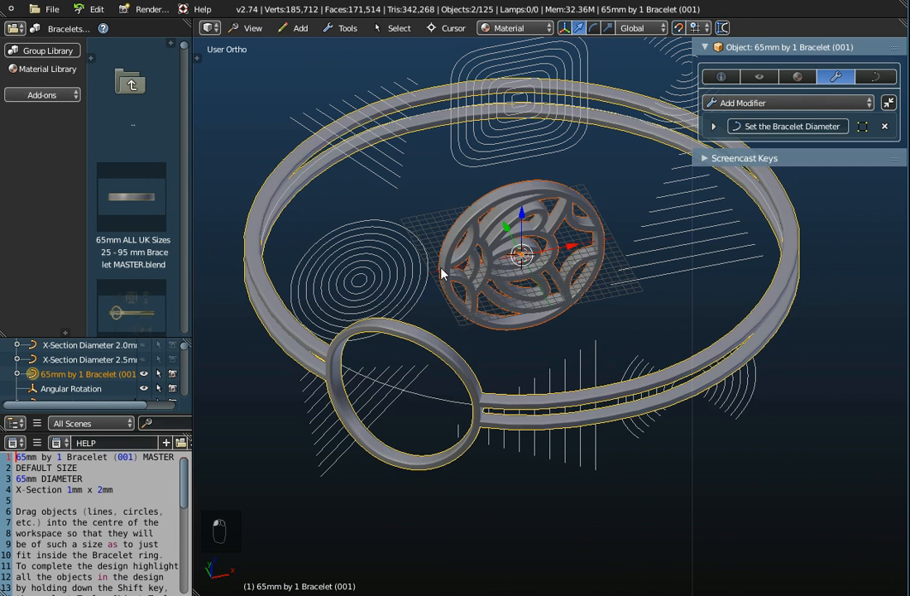
Open the upright FREEDOM pattern's curves for point editing in the front orthographic view
right_click(544, 312)
middle_click_drag(543, 313, 524, 300)
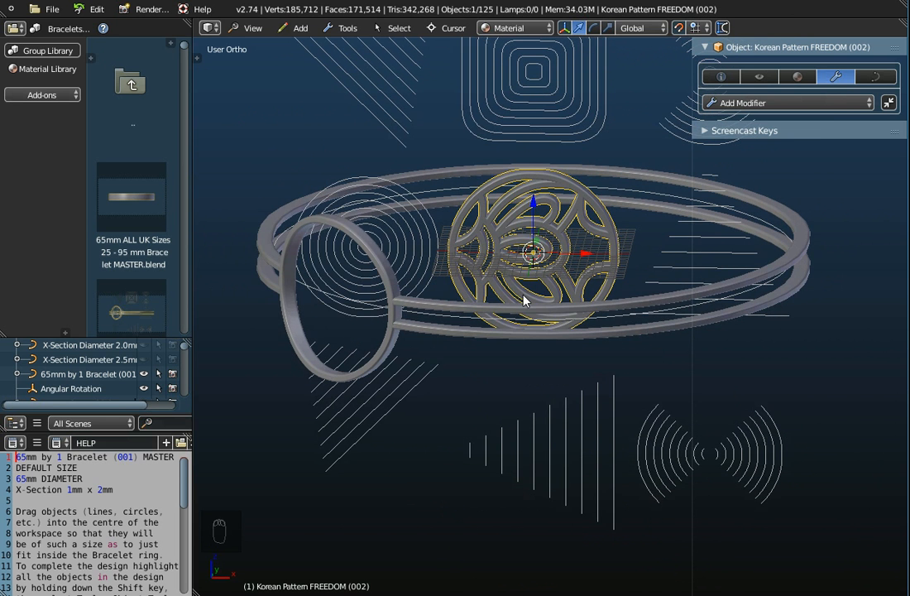
left_click(250, 28)
left_click(266, 133)
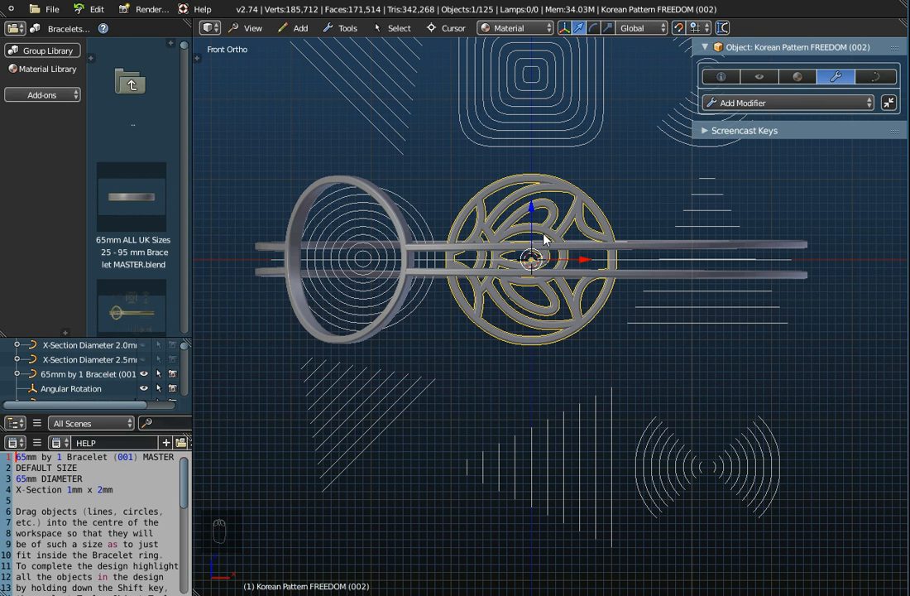
key("Tab")
scroll(546, 223, "up", 3)
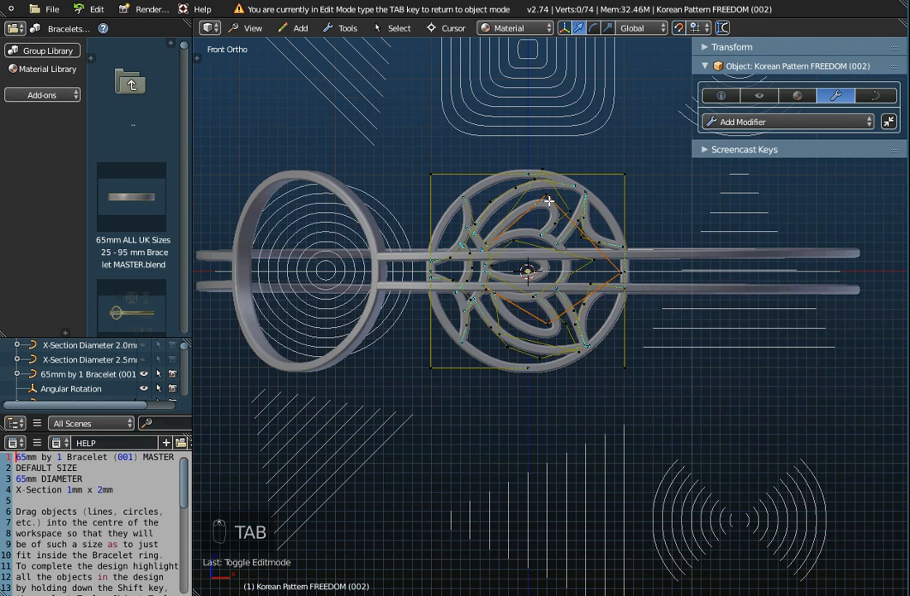
Delete all eight control points of the FREEDOM pattern's outer circle and return to object mode
right_click(652, 159)
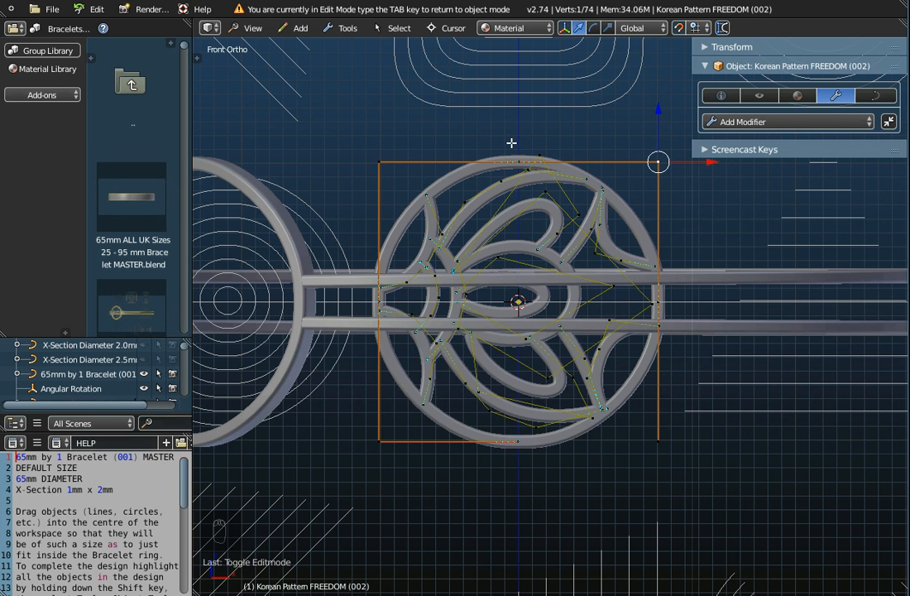
right_click(511, 142, "shift")
right_click(374, 153, "shift")
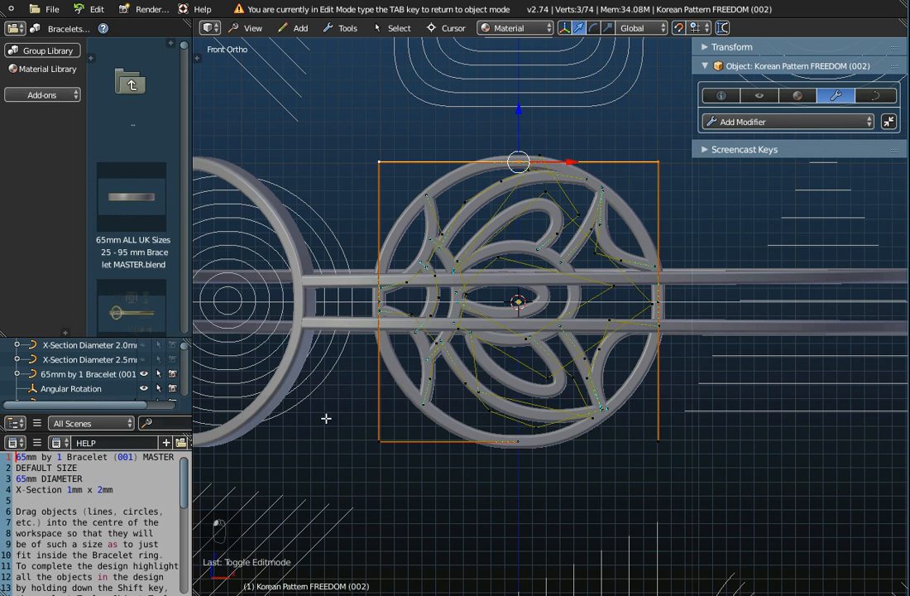
right_click(379, 441, "shift")
right_click(516, 442, "shift")
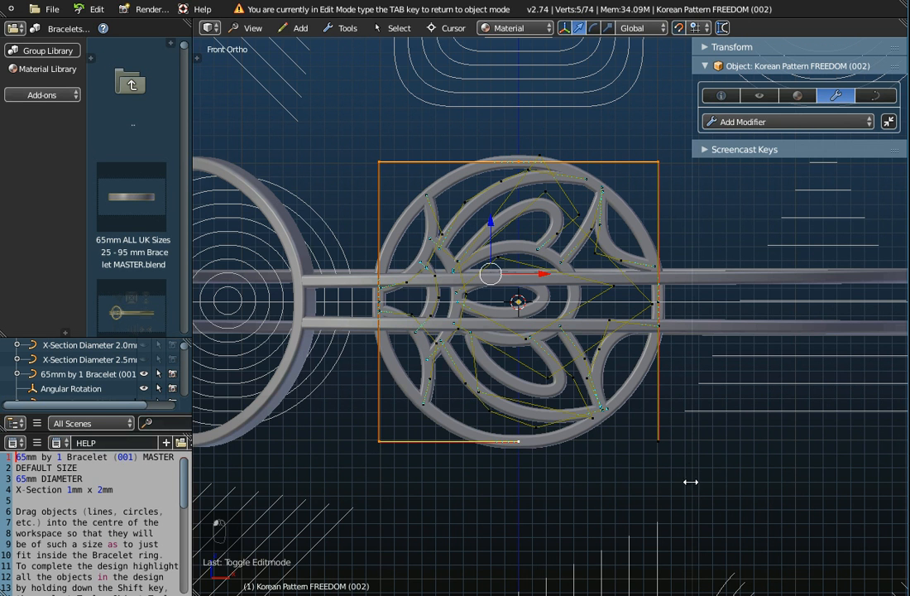
right_click(658, 441, "shift")
scroll(682, 317, "up", 1)
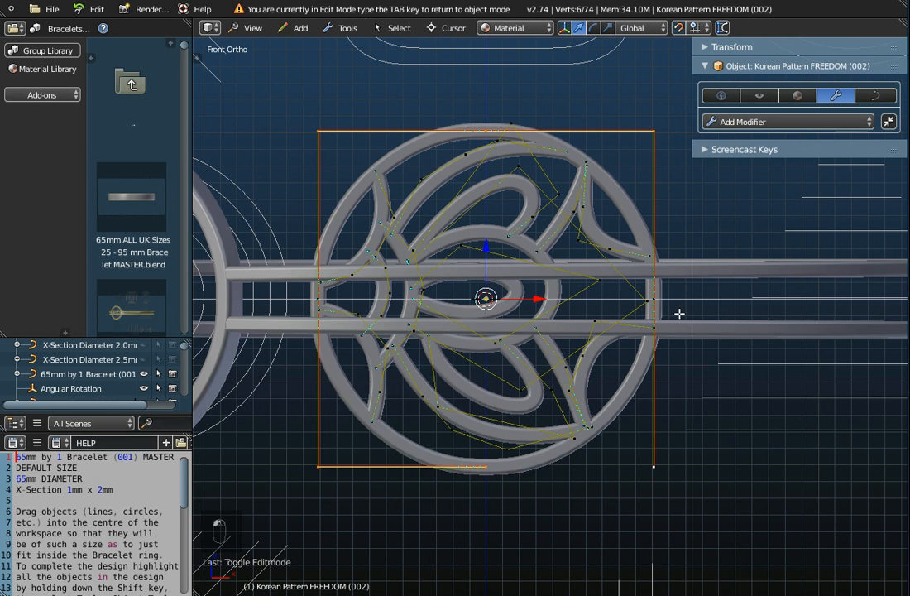
right_click(666, 296, "shift")
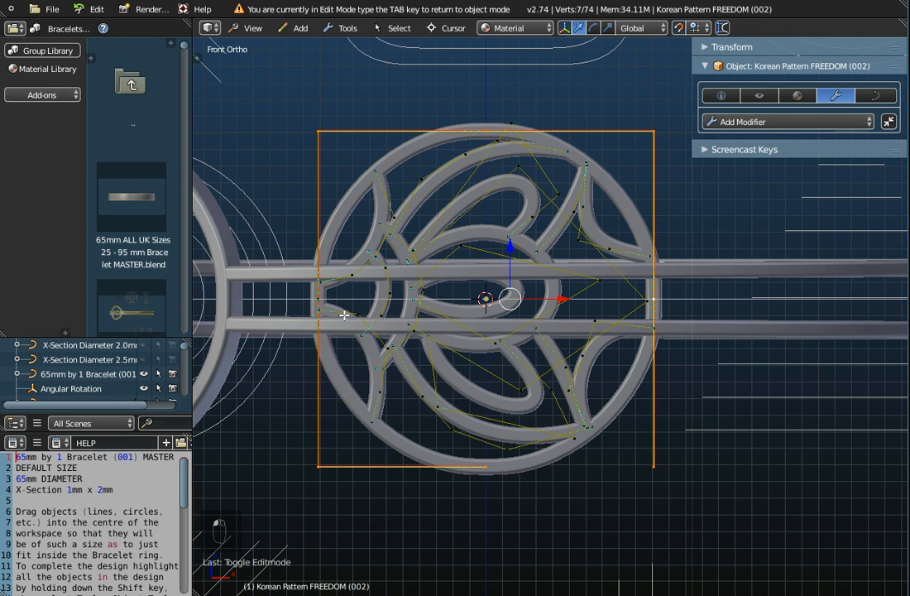
right_click(319, 296, "shift")
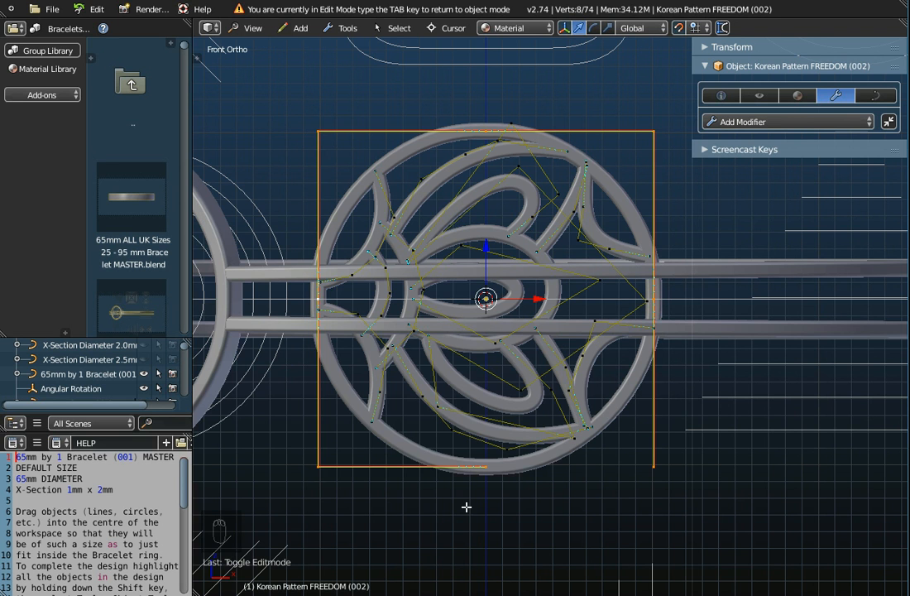
key("x")
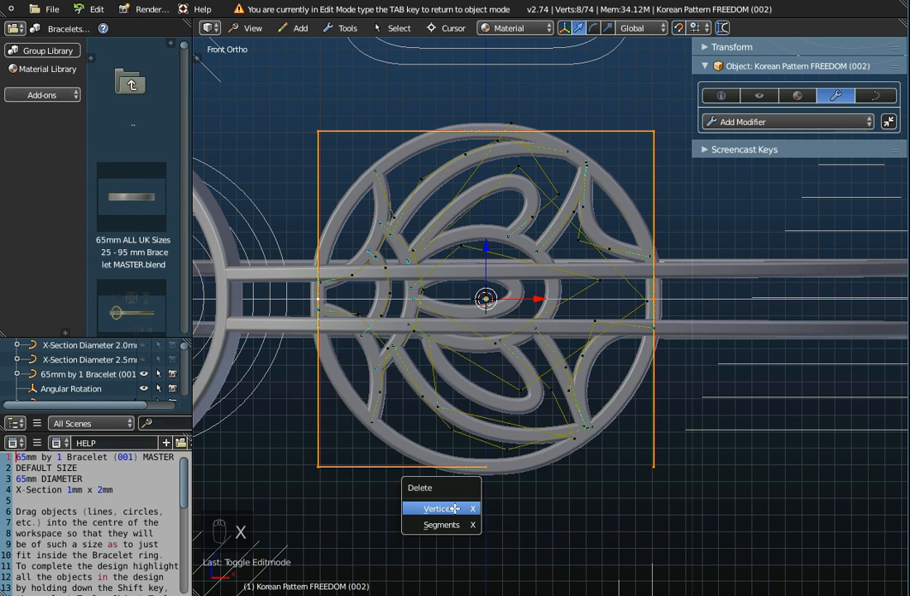
left_click(455, 508)
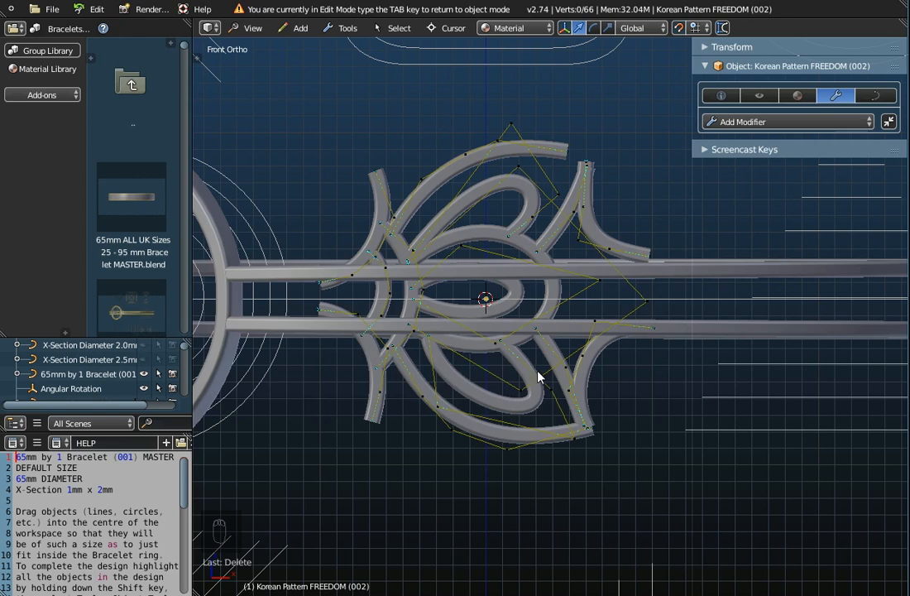
key("Tab")
Try to join the pattern without its outer circle into the 65mm bracelet, check the fit, and undo the join
middle_click_drag(535, 316, 543, 390)
scroll(587, 192, "up", 4)
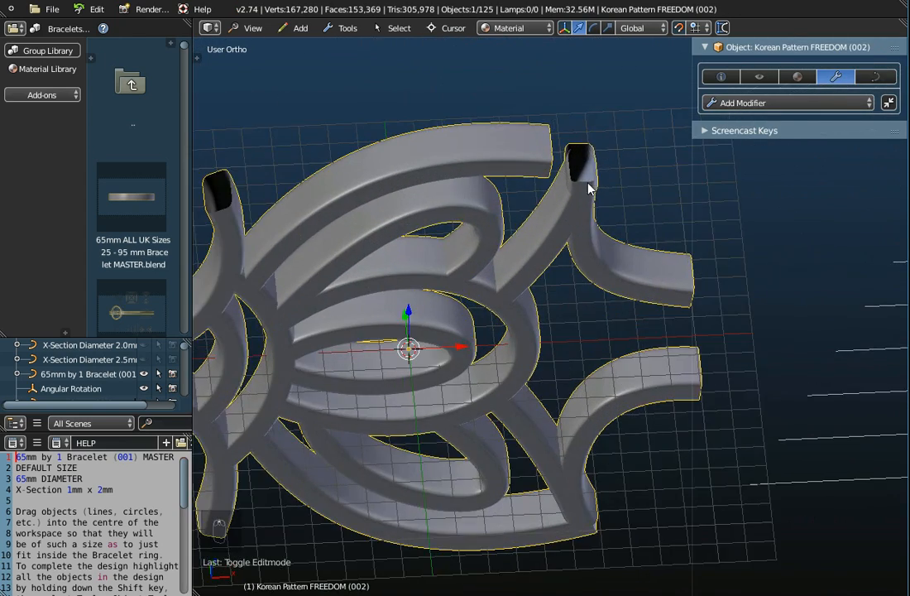
scroll(586, 205, "down", 6)
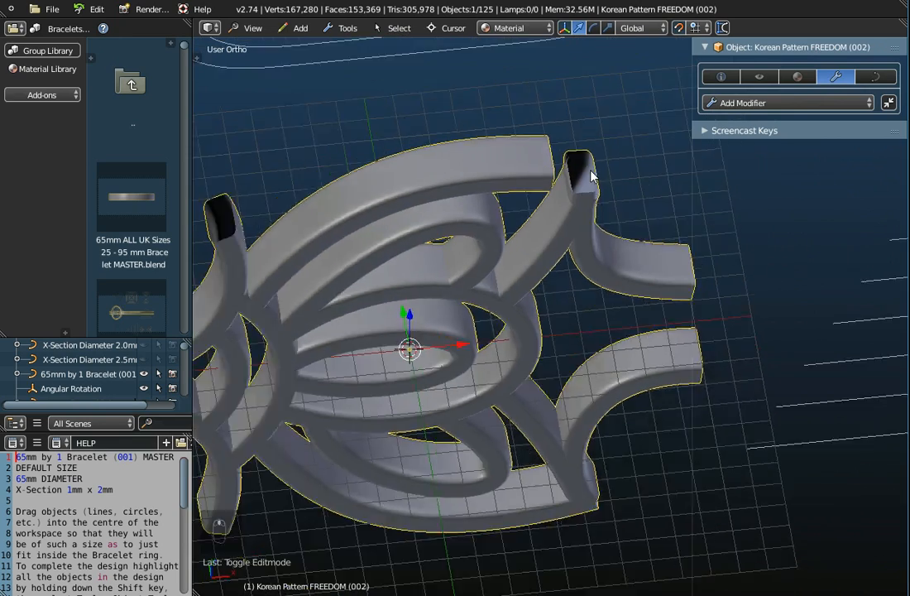
middle_click_drag(341, 429, 465, 404)
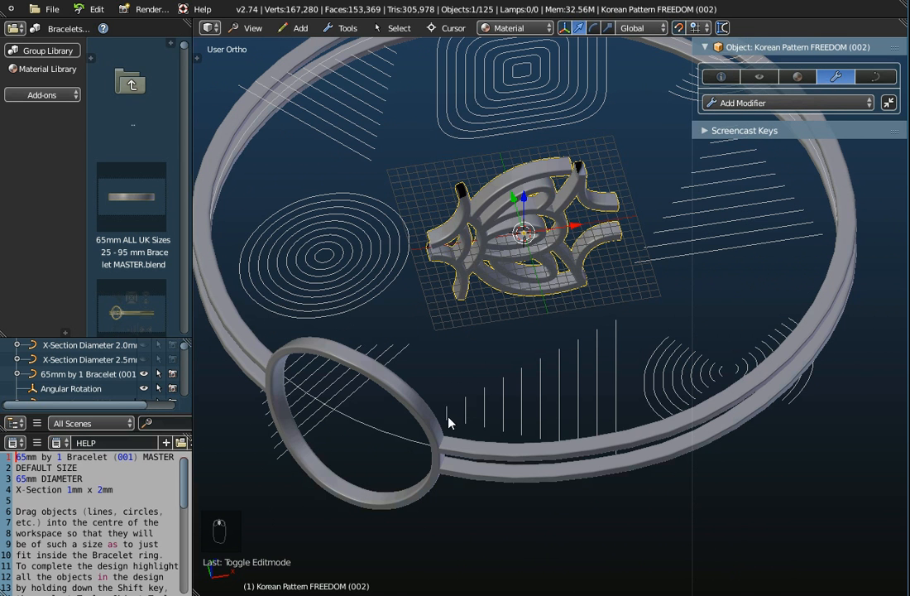
right_click(399, 396, "shift")
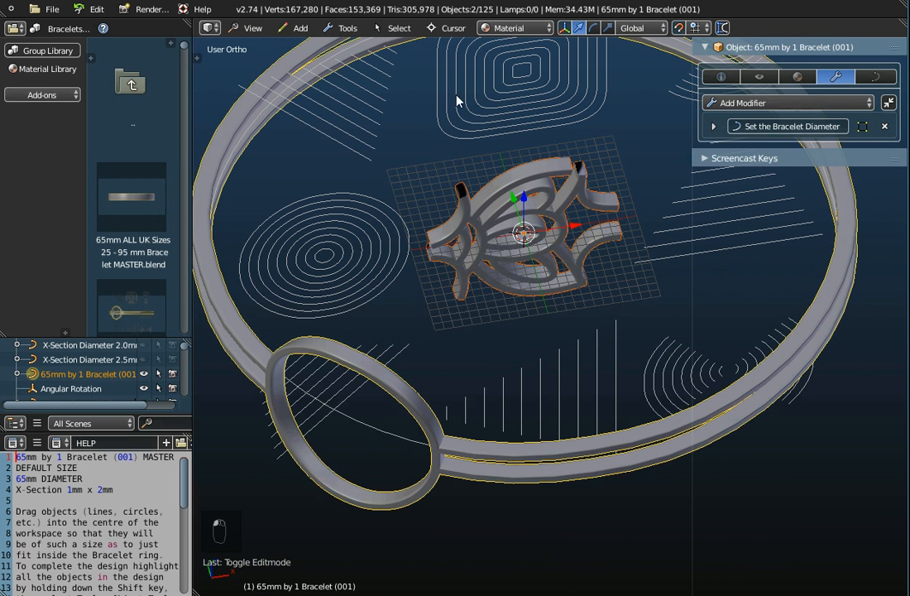
left_click(350, 28)
mouse_move(362, 47)
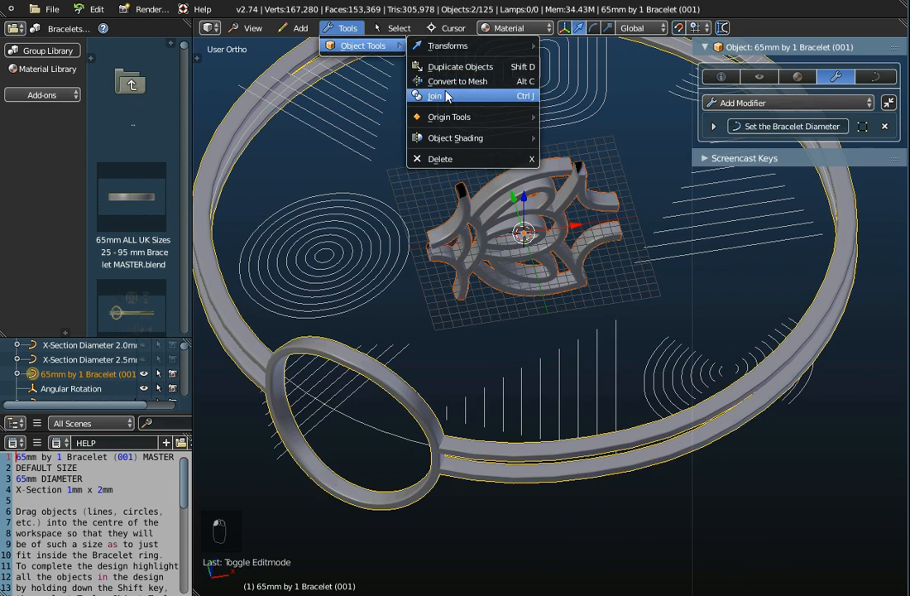
left_click(385, 83)
middle_click_drag(409, 234, 364, 429)
middle_click_drag(296, 523, 340, 416)
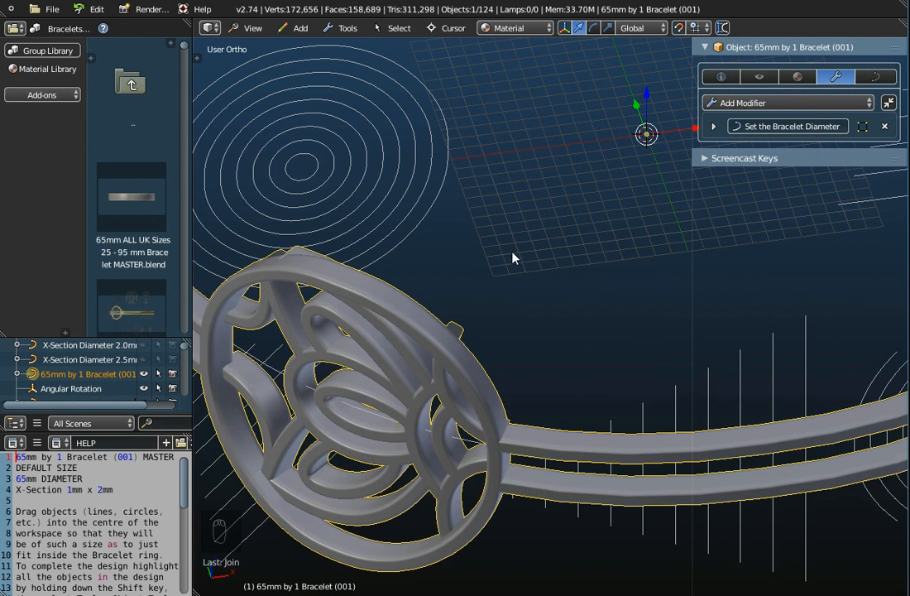
key("ctrl+z")
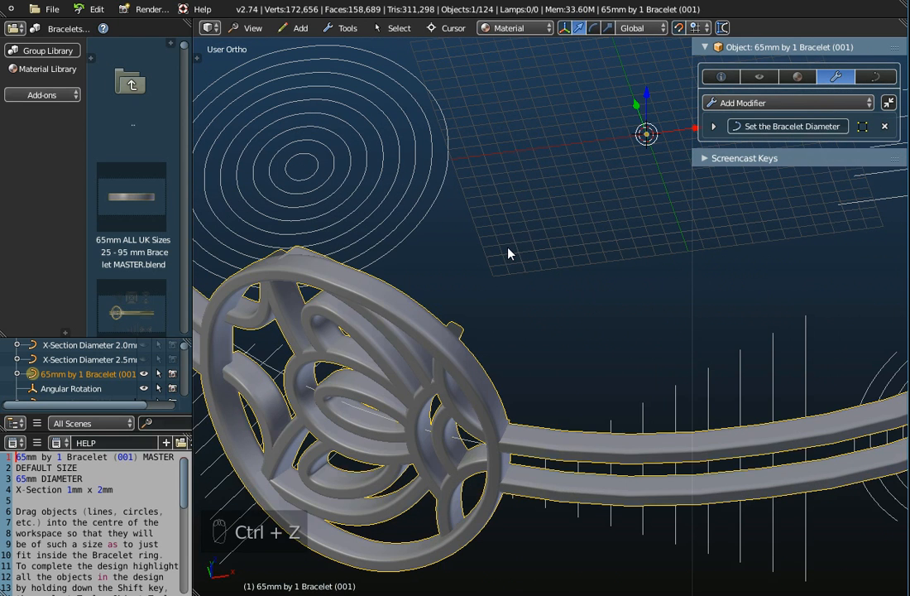
key("ctrl+z")
Switch to the top orthographic view and select only the Korean Pattern FREEDOM (002) object
middle_click_drag(522, 254, 544, 319)
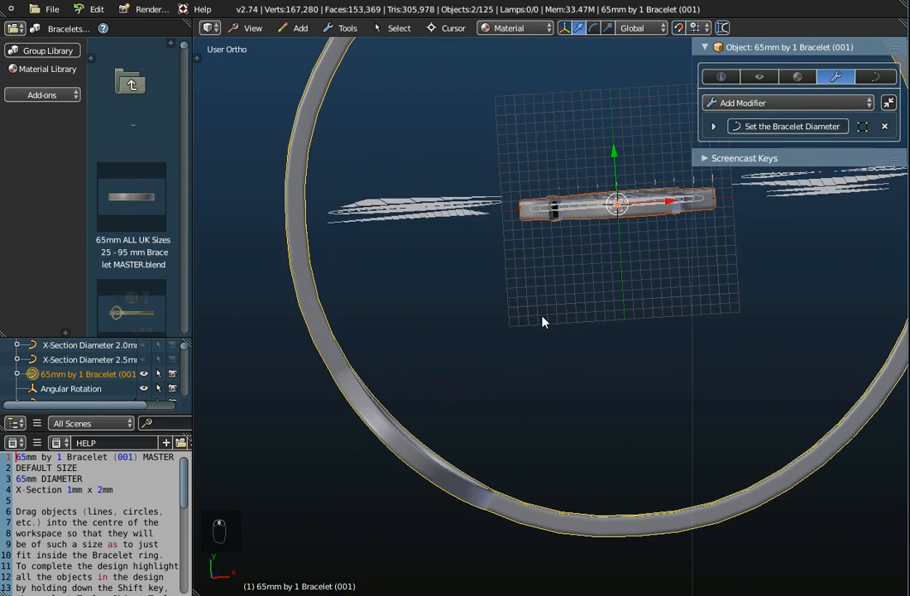
middle_click_drag(616, 206, 610, 218)
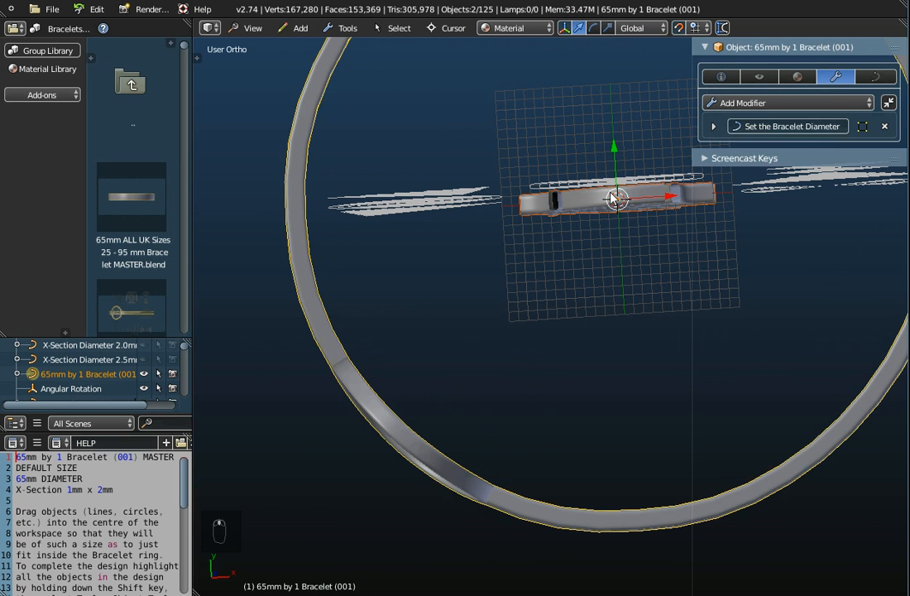
left_click(251, 28)
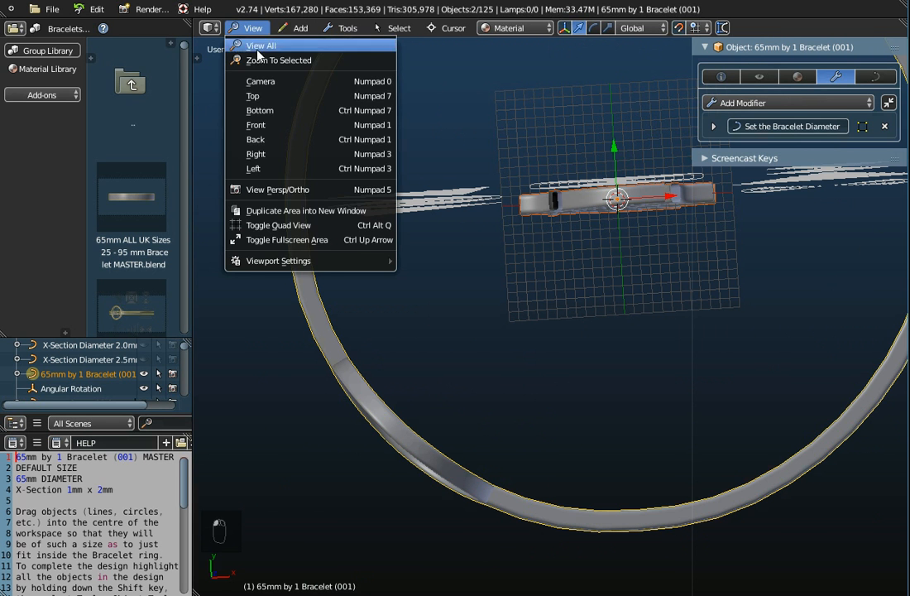
left_click(257, 100)
scroll(523, 208, "up", 5)
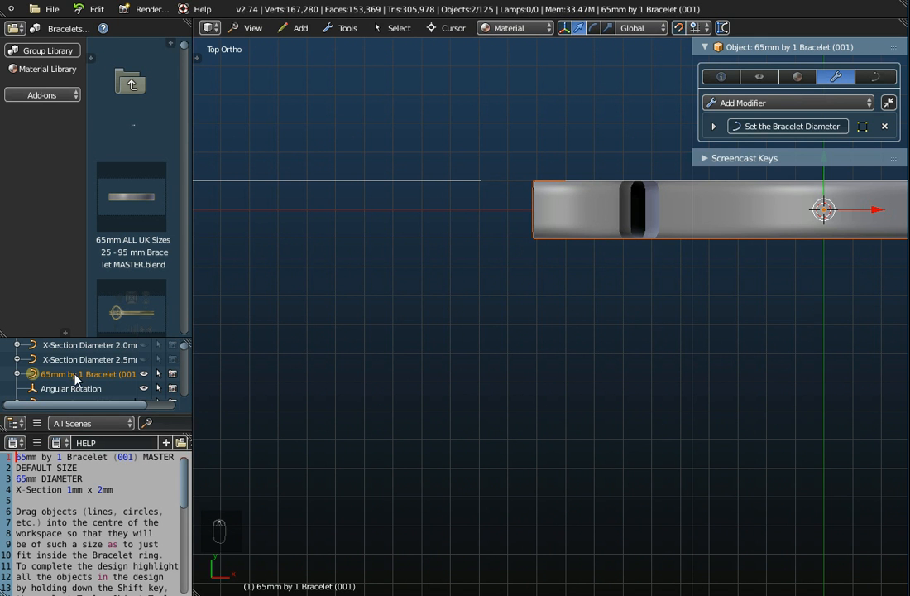
scroll(75, 374, "down", 3)
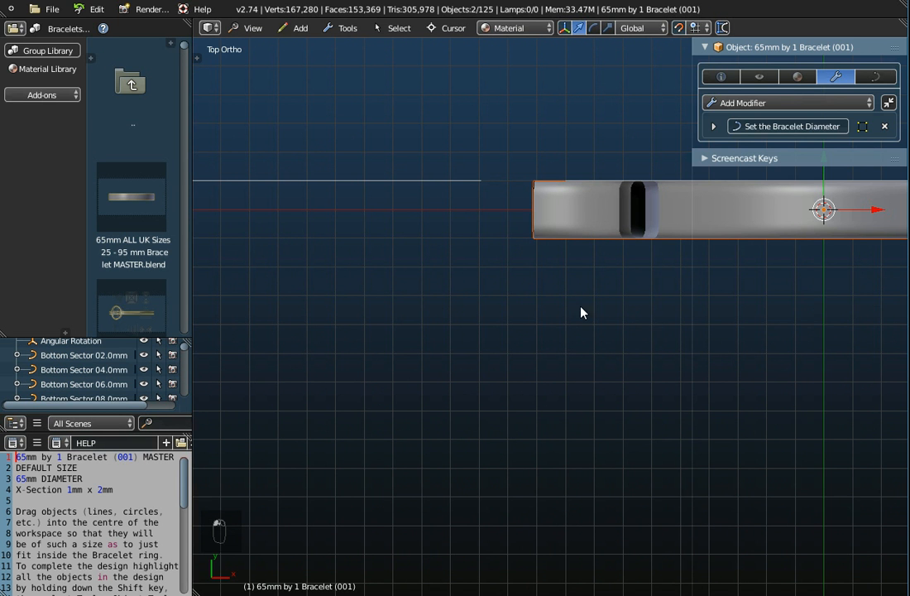
middle_click_drag(580, 311, 365, 319, "shift")
scroll(66, 383, "down", 3)
scroll(67, 386, "down", 10)
scroll(66, 385, "down", 5)
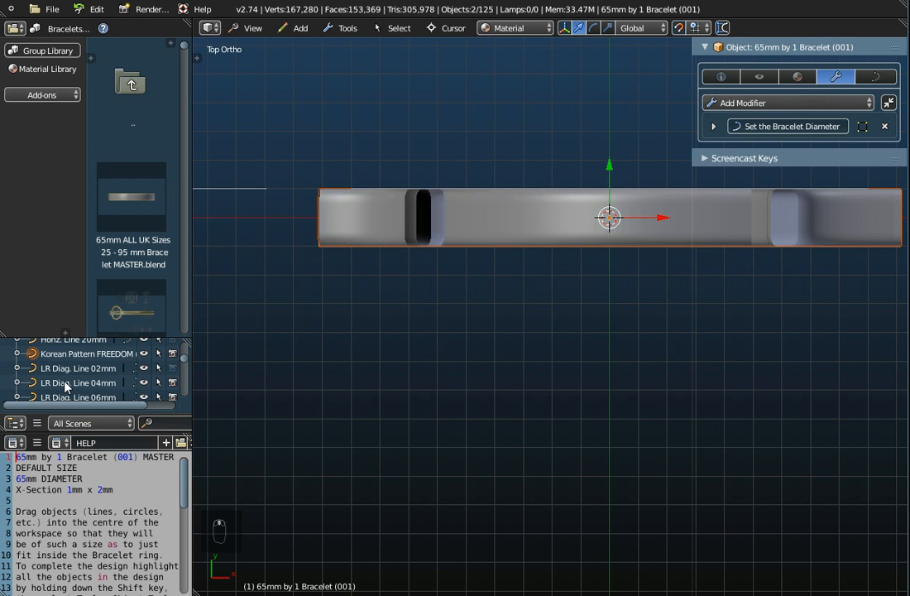
left_click(70, 353)
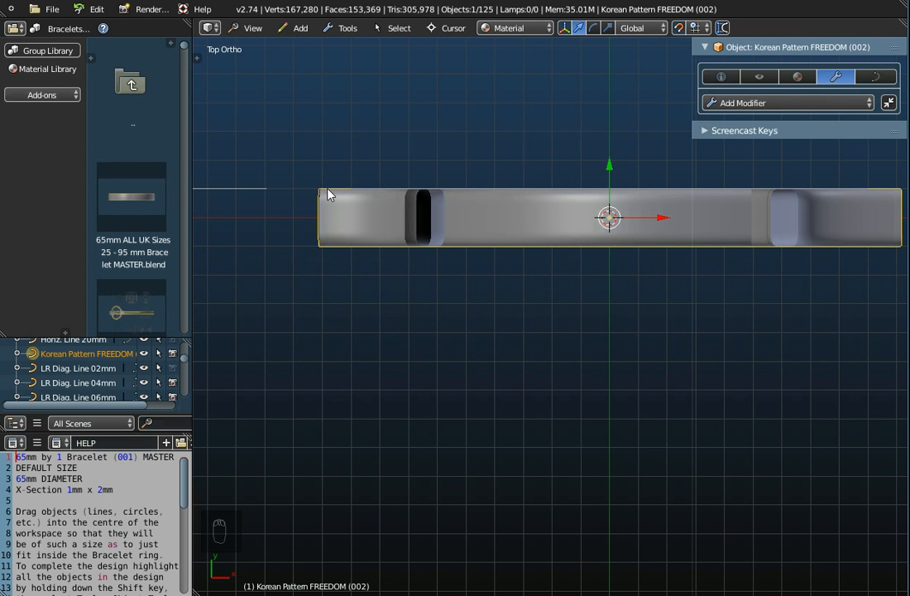
Open the Korean Pattern FREEDOM (002) curves for point editing in the top view, with the pattern's edge-on thickness clearly visible
scroll(455, 267, "down", 6)
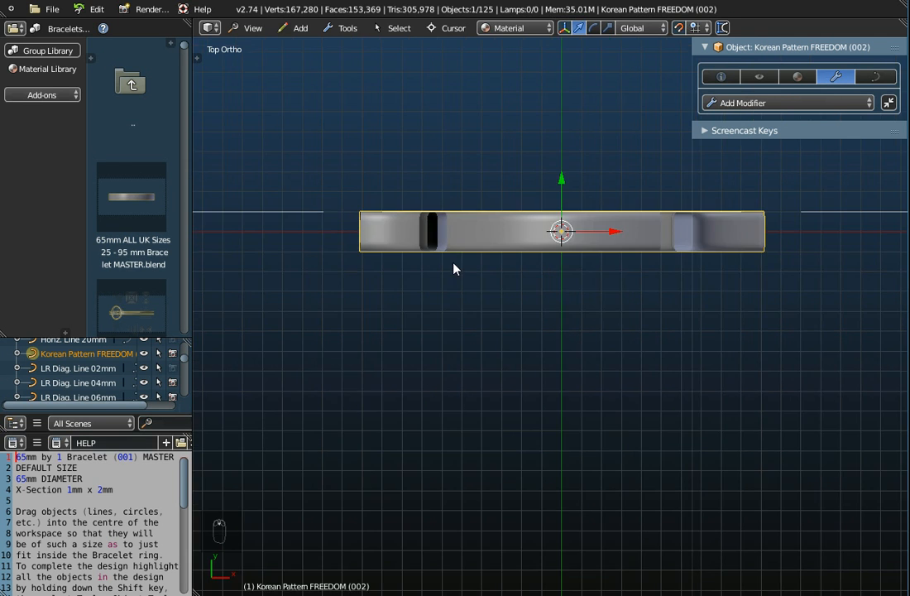
scroll(467, 319, "down", 2)
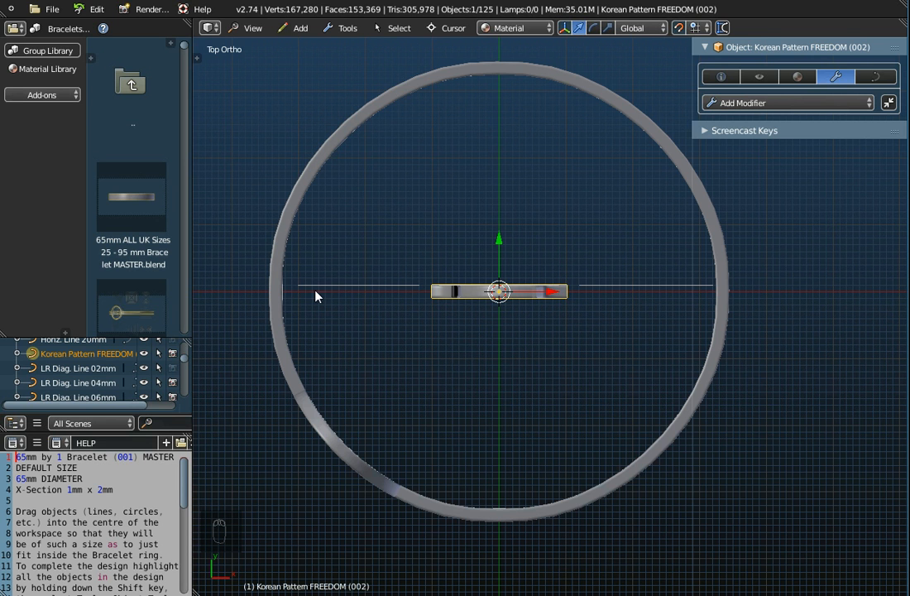
scroll(486, 258, "up", 7)
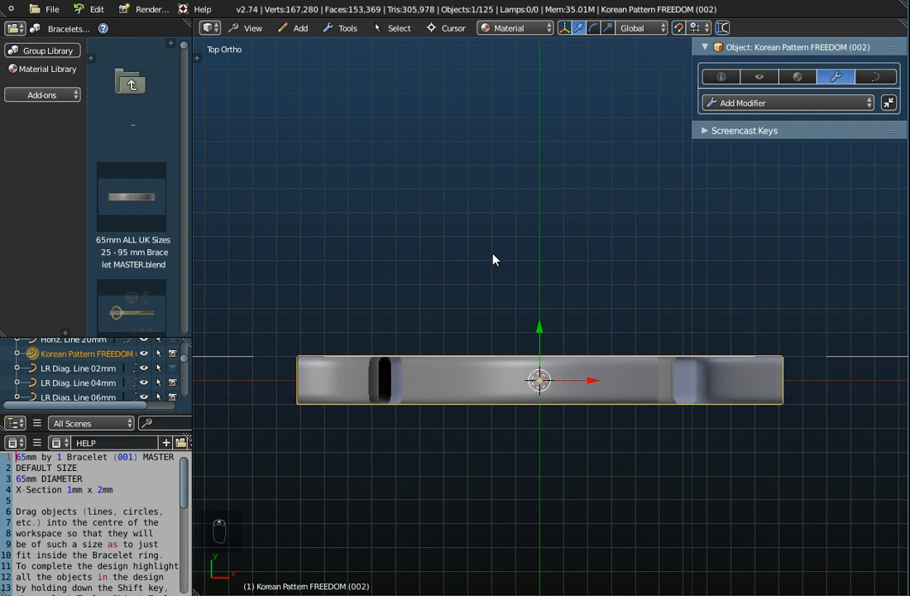
middle_click_drag(506, 370, 483, 263, "shift")
scroll(486, 259, "up", 2)
scroll(492, 259, "down", 2)
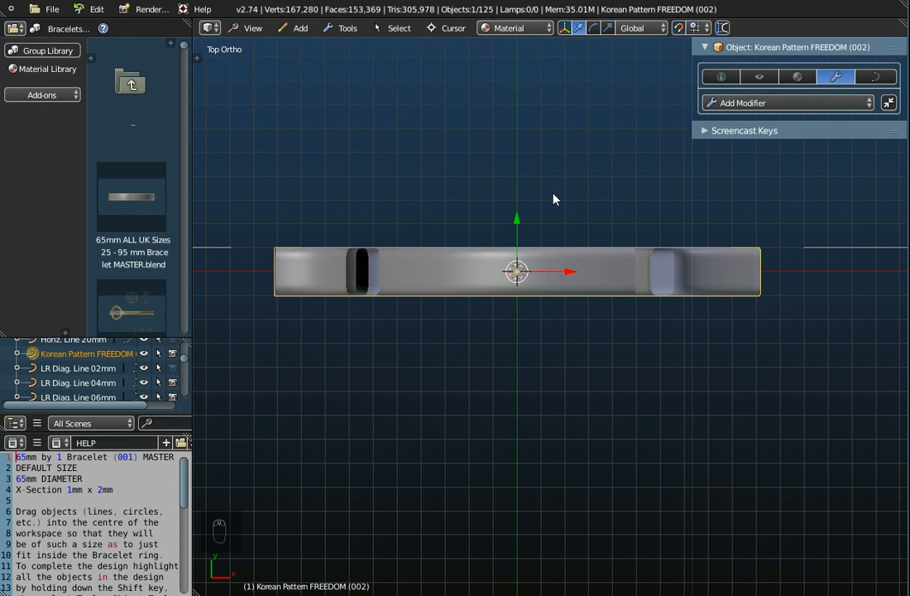
key("Tab")
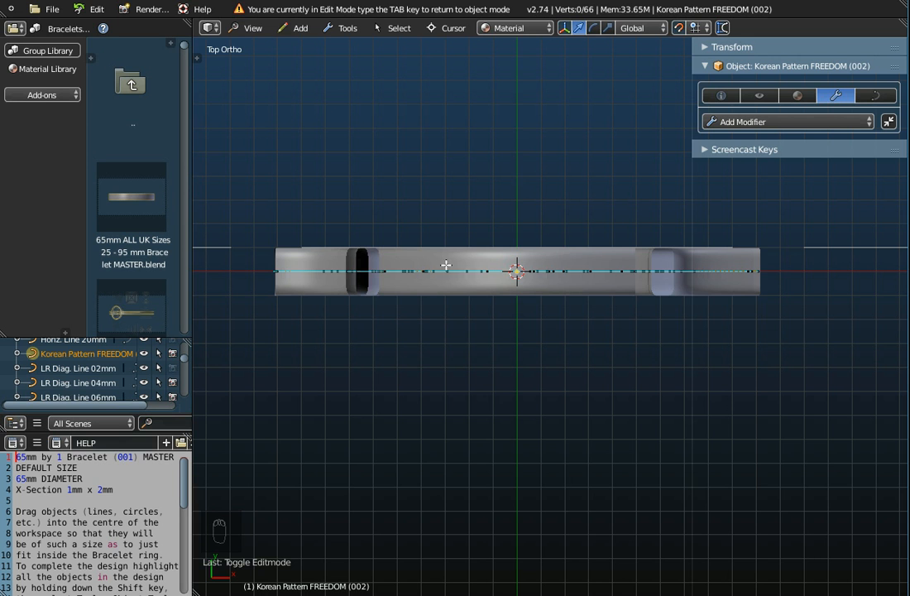
Move all the pattern's control points up along Y until its lower edge meets the X axis line, and return to object mode
left_click(494, 264)
left_click(465, 268)
left_click(440, 266)
left_click(423, 266)
left_click(563, 265)
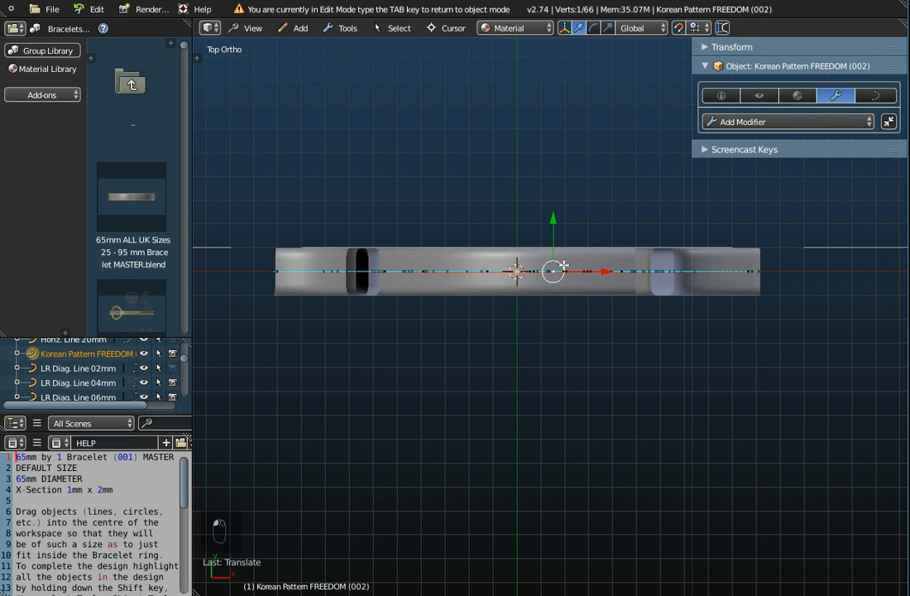
key("a")
key("a")
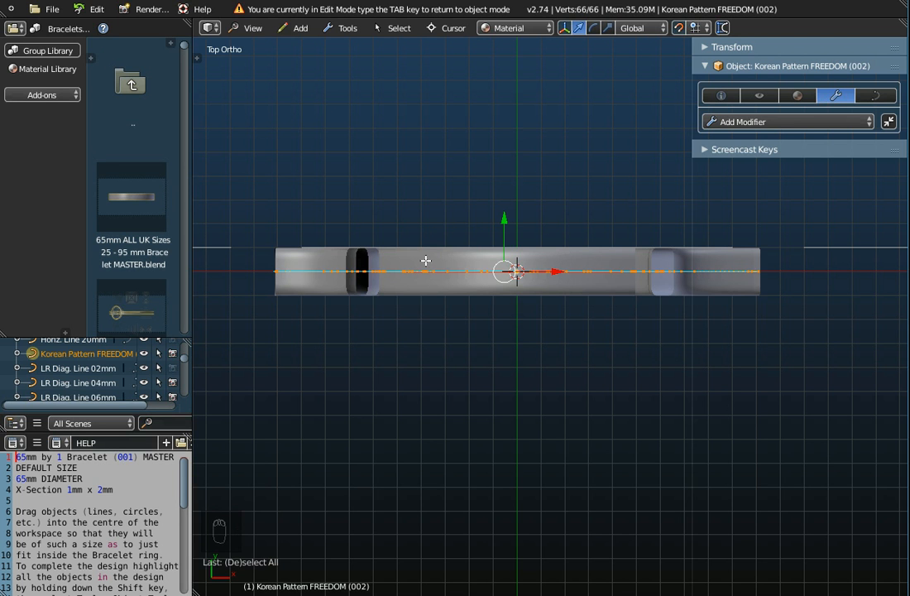
scroll(463, 246, "up", 4)
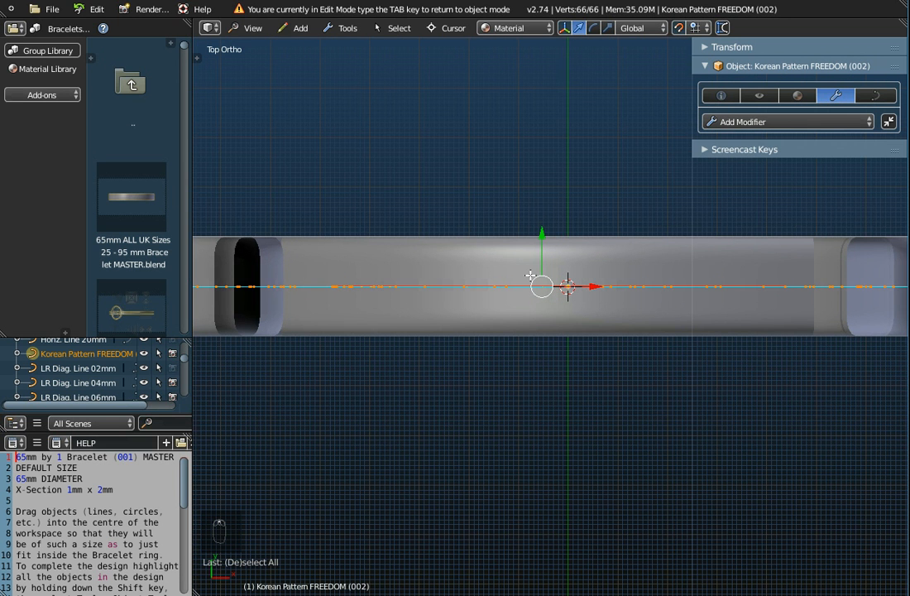
scroll(531, 275, "up", 2)
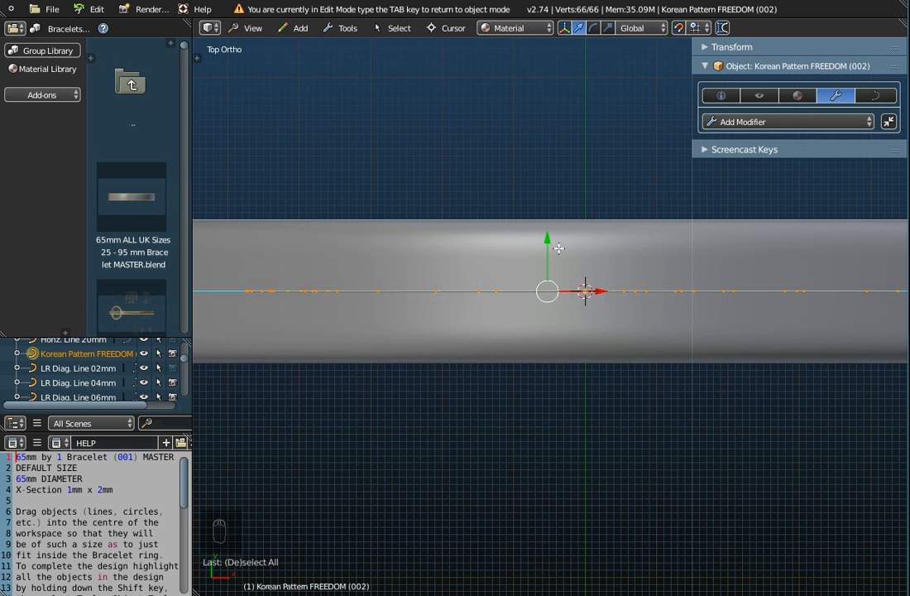
left_click_drag(547, 237, 557, 165)
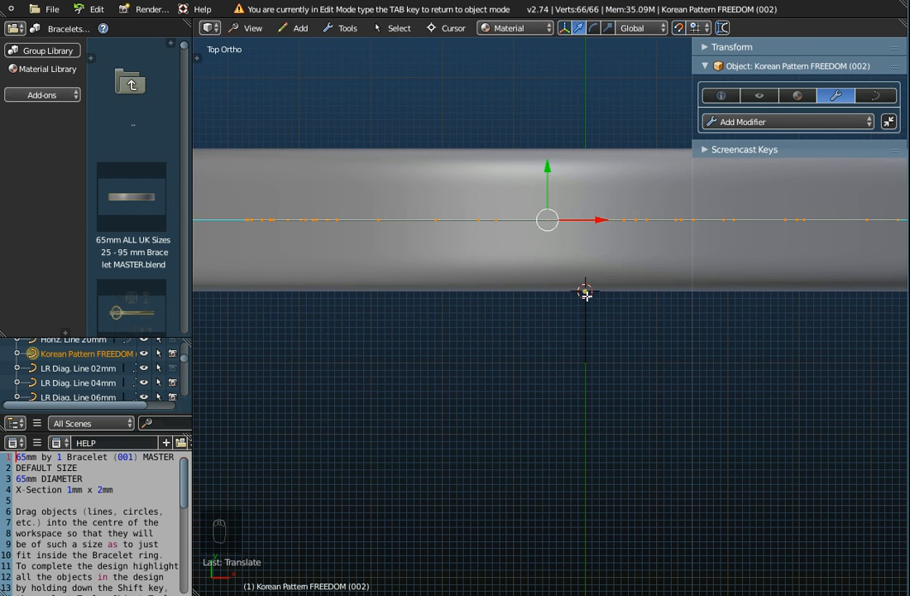
scroll(586, 281, "up", 6)
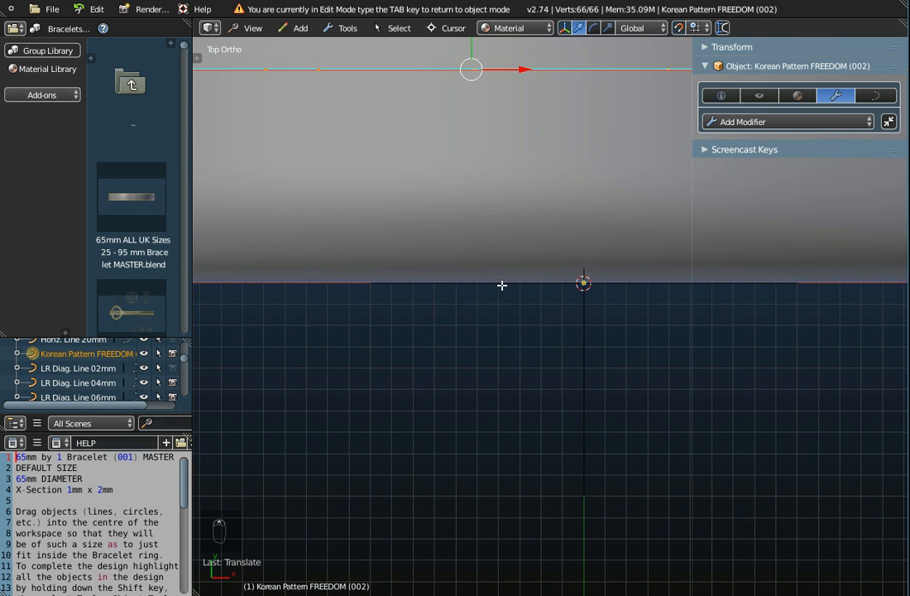
scroll(331, 282, "down", 4)
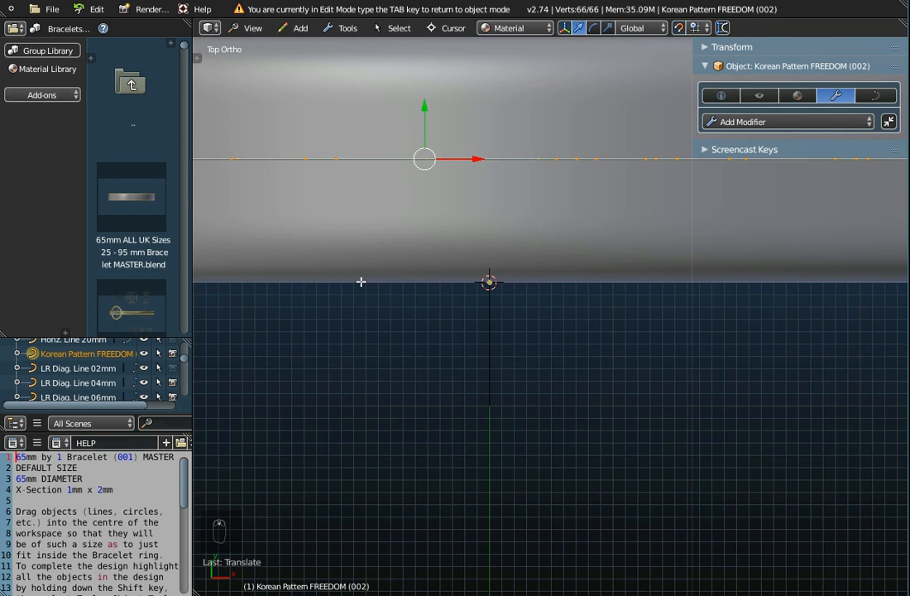
scroll(454, 285, "down", 2)
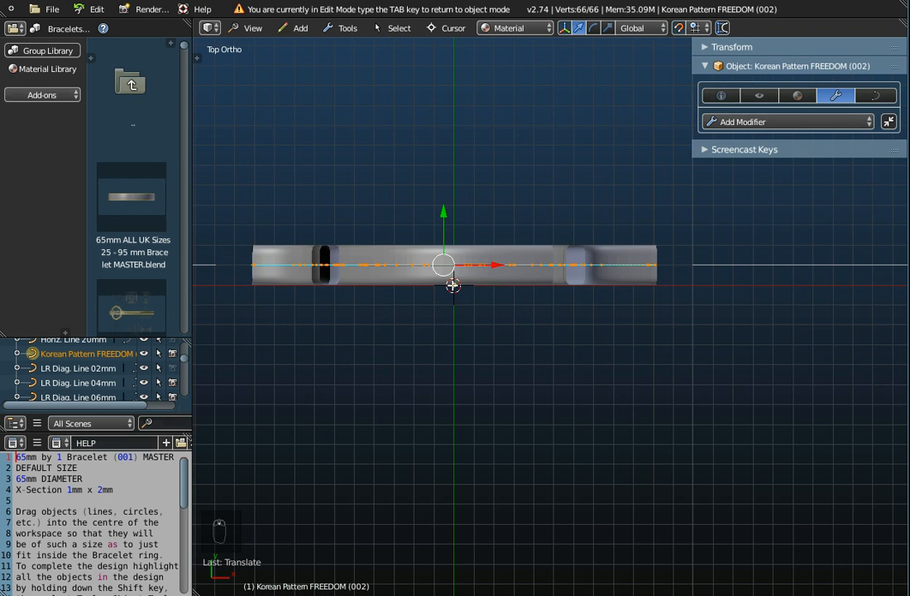
key("Tab")
Add the 65mm by 1 Bracelet (001) to the selection with the shifted FREEDOM pattern and join the two
scroll(467, 299, "down", 6)
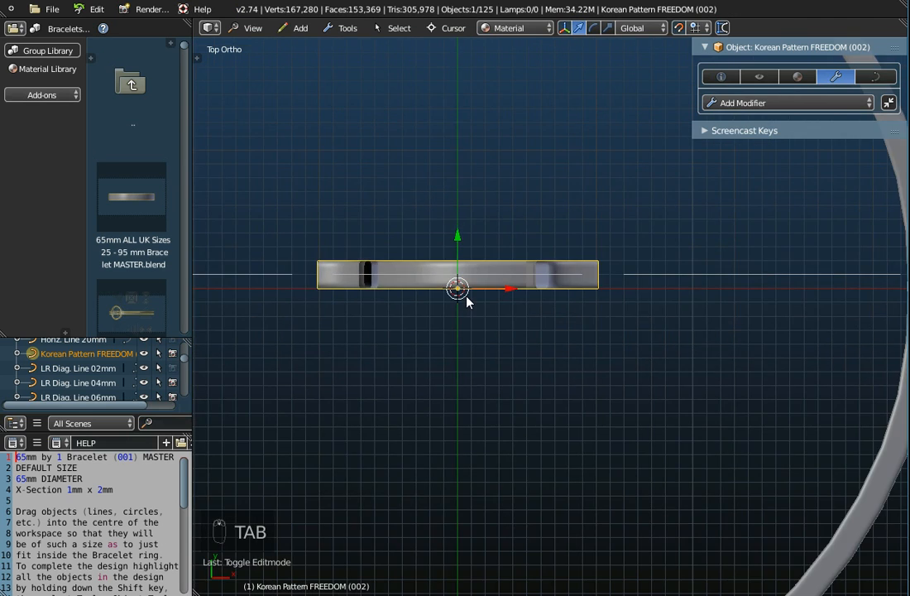
middle_click_drag(473, 322, 463, 301)
scroll(467, 232, "up", 1)
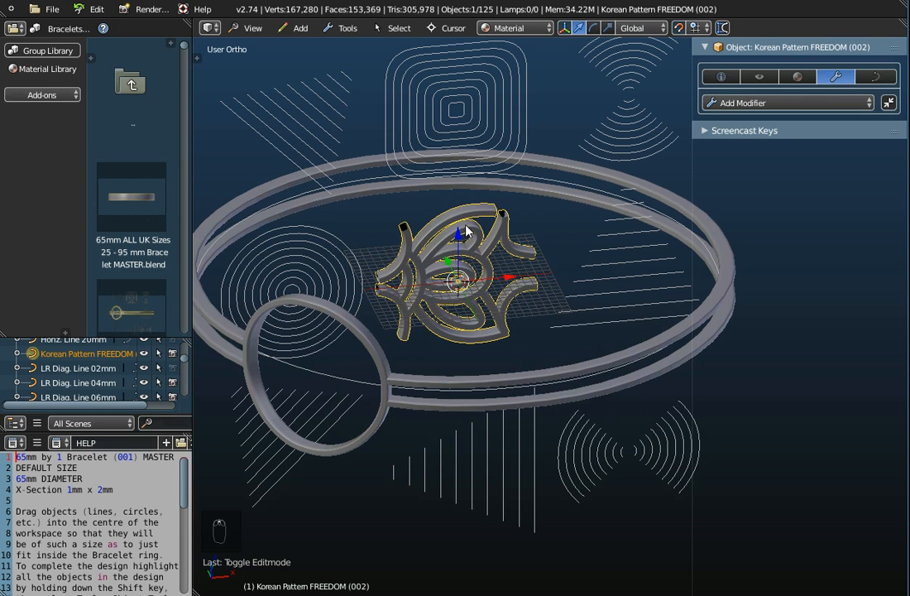
right_click(362, 339, "shift")
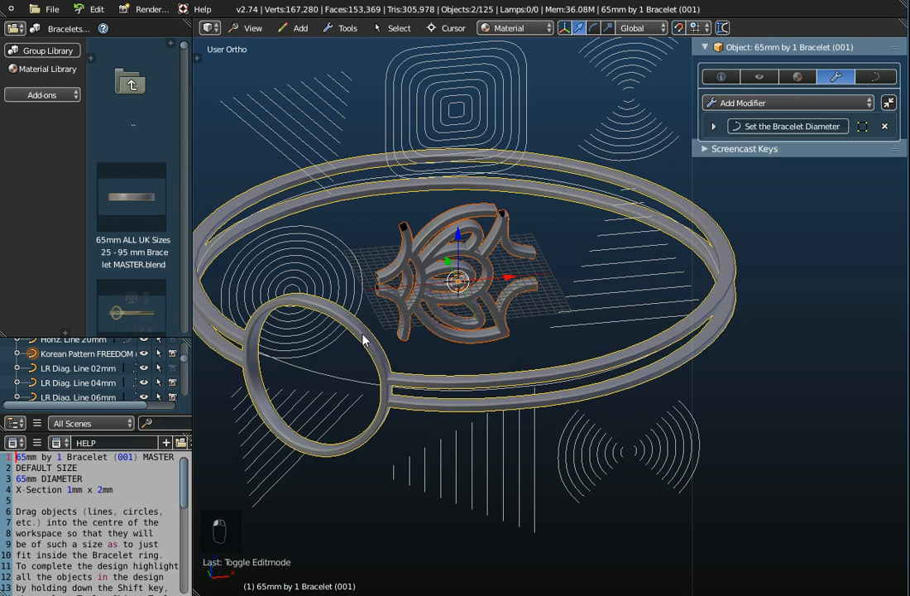
middle_click_drag(425, 352, 428, 376)
left_click(347, 28)
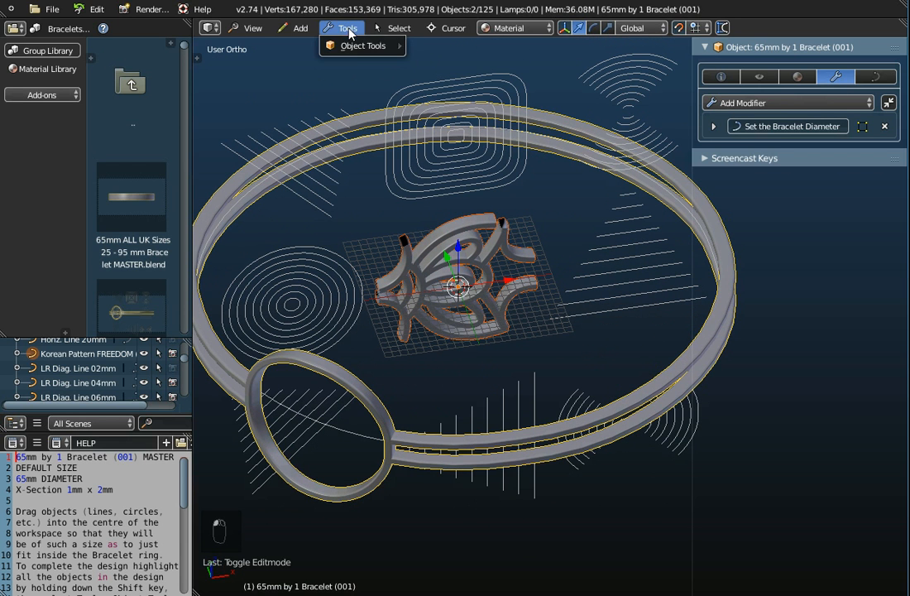
mouse_move(364, 45)
left_click(456, 96)
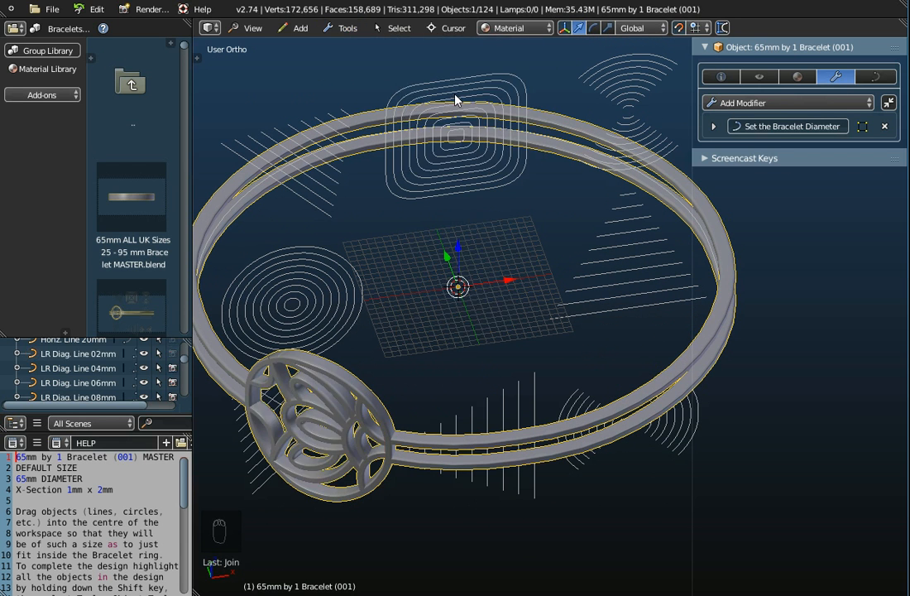
Open the joined bracelet's curves for point editing around the round ring and deselect all control points
scroll(360, 421, "up", 3)
middle_click_drag(361, 419, 398, 383)
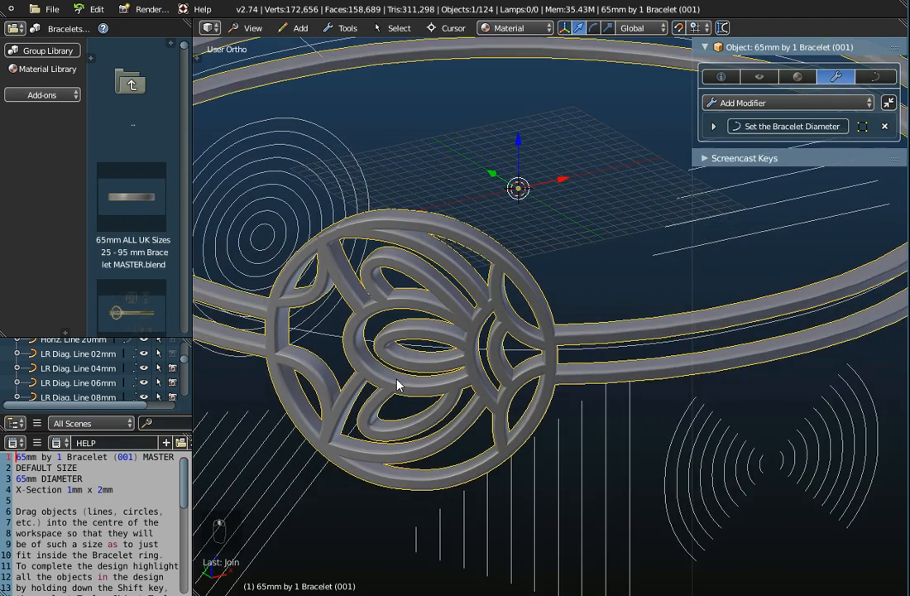
scroll(428, 352, "up", 3)
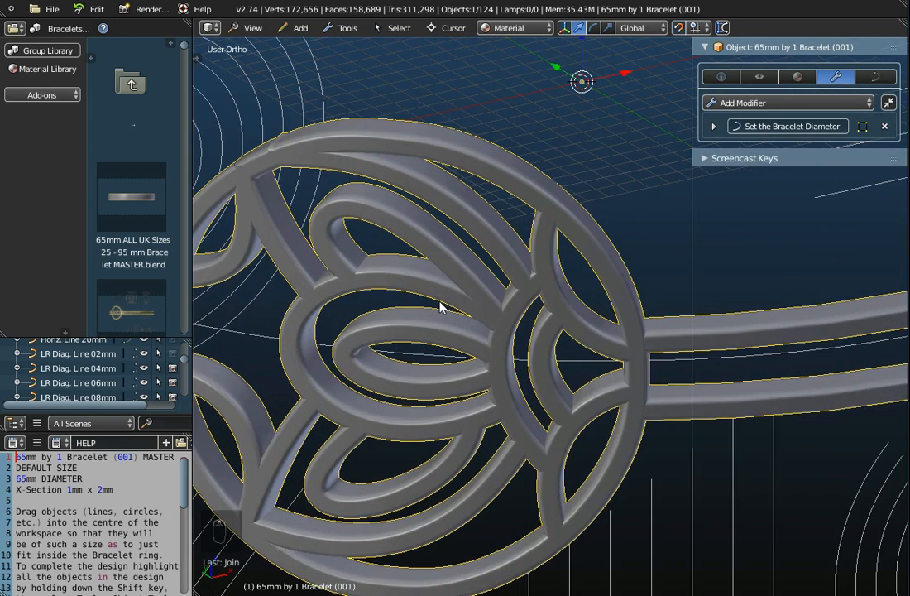
middle_click_drag(460, 295, 485, 311)
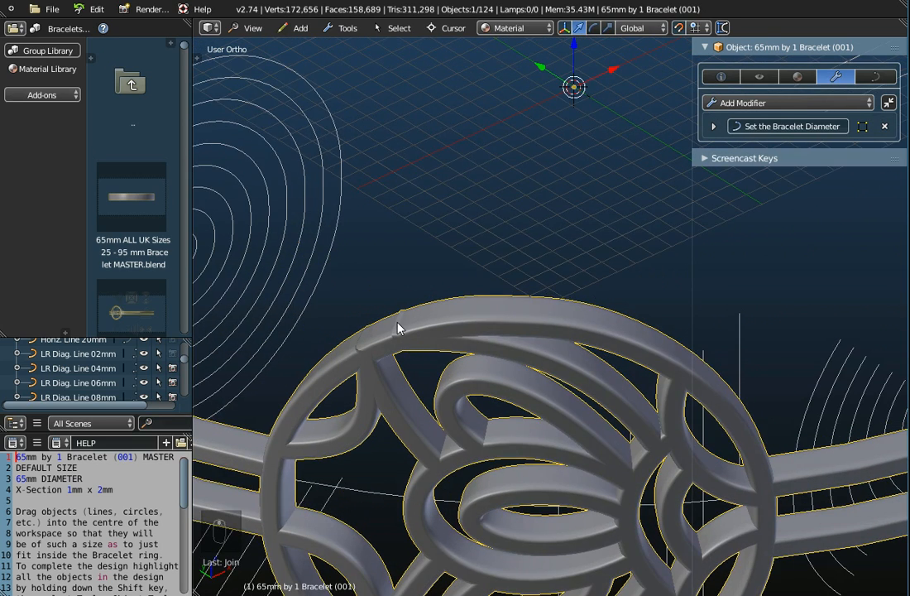
scroll(398, 328, "up", 5)
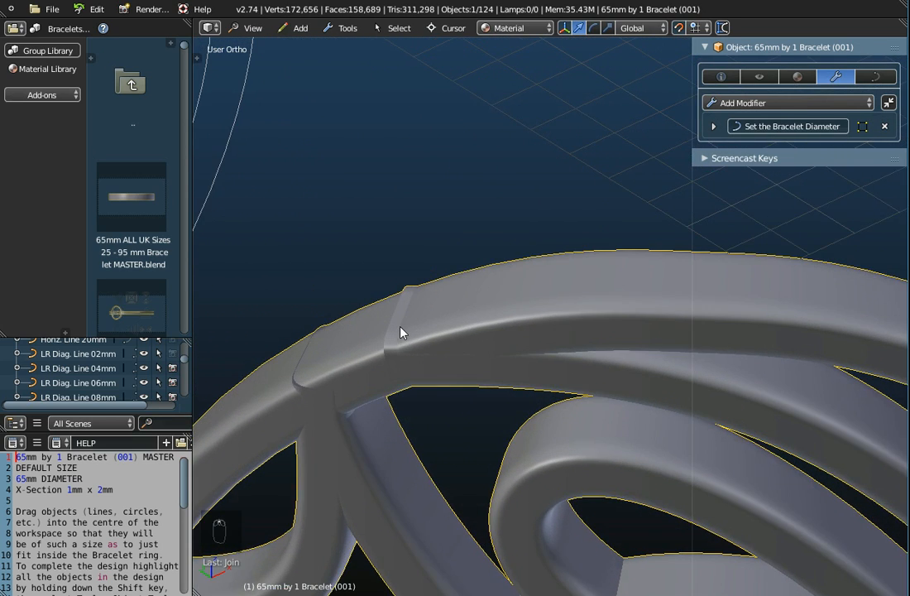
scroll(400, 332, "down", 2)
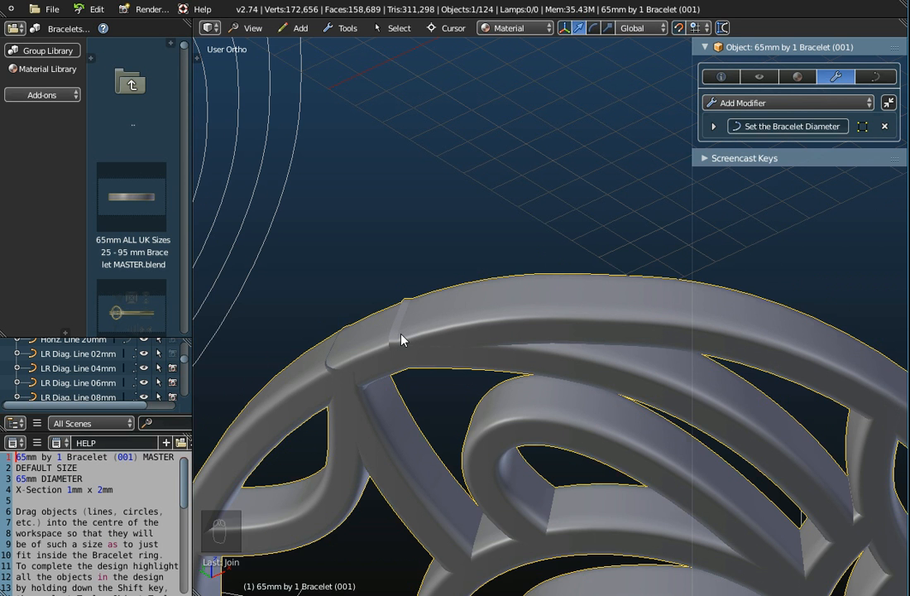
key("Tab")
scroll(401, 334, "down", 4)
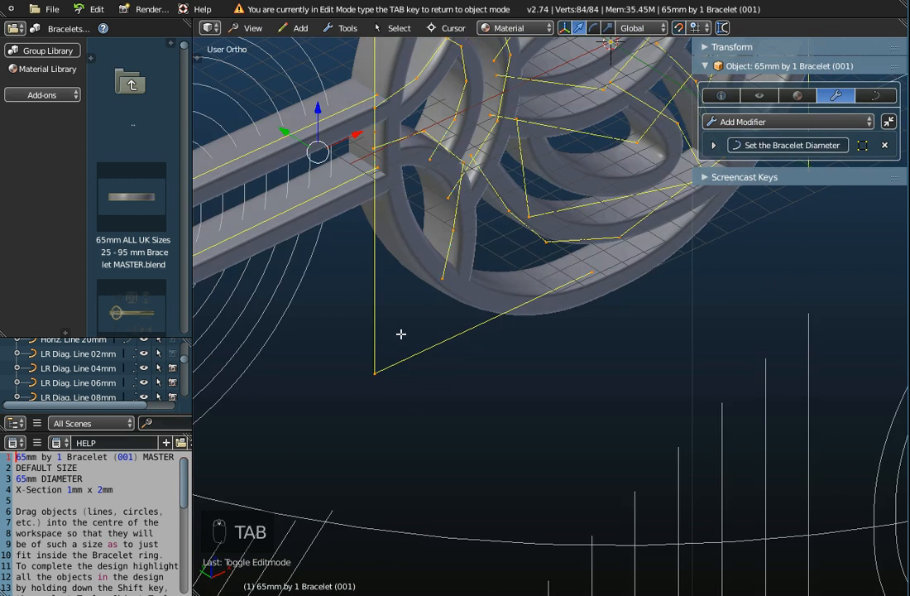
middle_click_drag(541, 315, 387, 384)
middle_click_drag(434, 280, 480, 167)
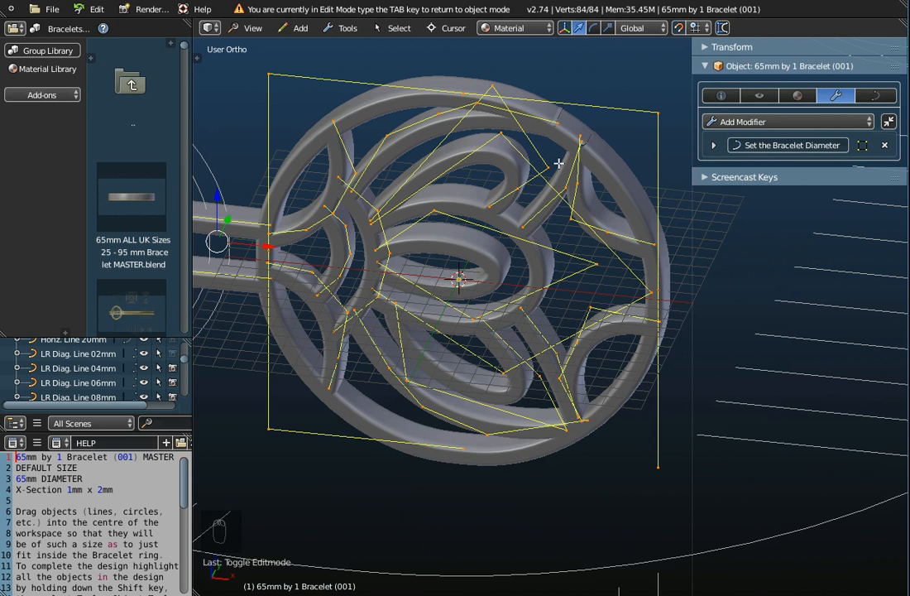
key("a")
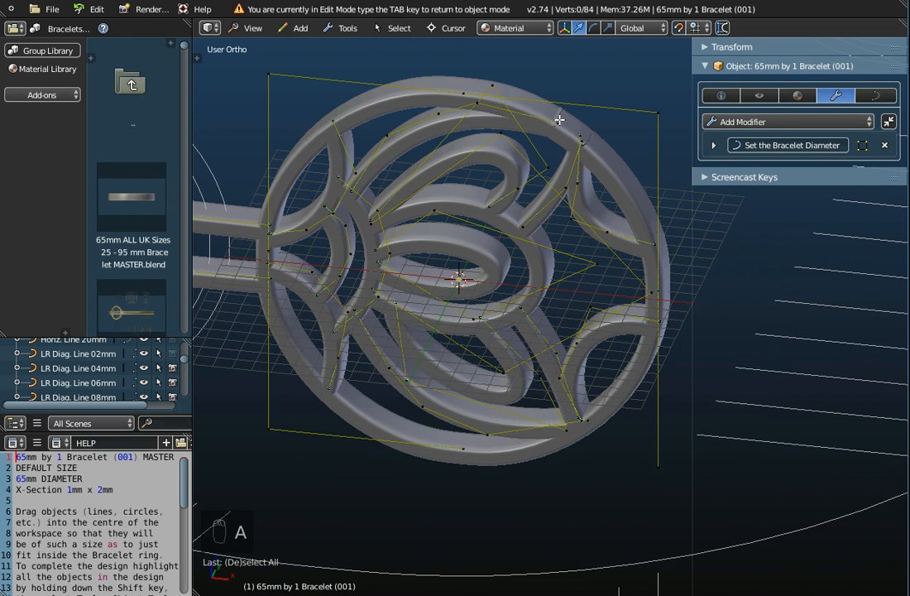
Move the end control point of the upper arc that protrudes through the ring's rim slightly down into the rim
scroll(559, 121, "up", 5)
scroll(559, 121, "up", 2)
right_click(556, 130)
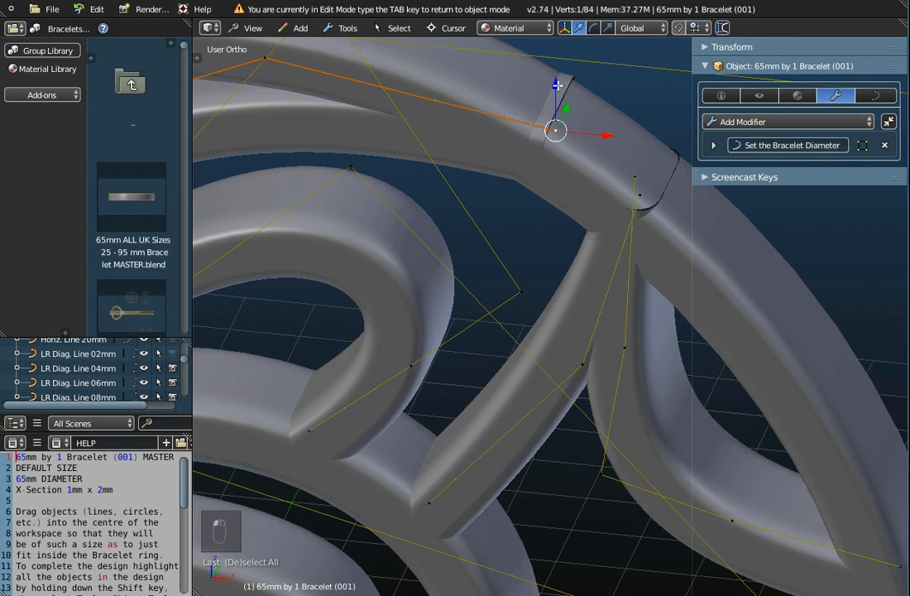
left_click_drag(557, 85, 574, 98)
Lower the neighbouring curve's protruding end point along Z into the ring's rim with proportional editing, and return to object mode
middle_click_drag(607, 290, 535, 223)
right_click(444, 197)
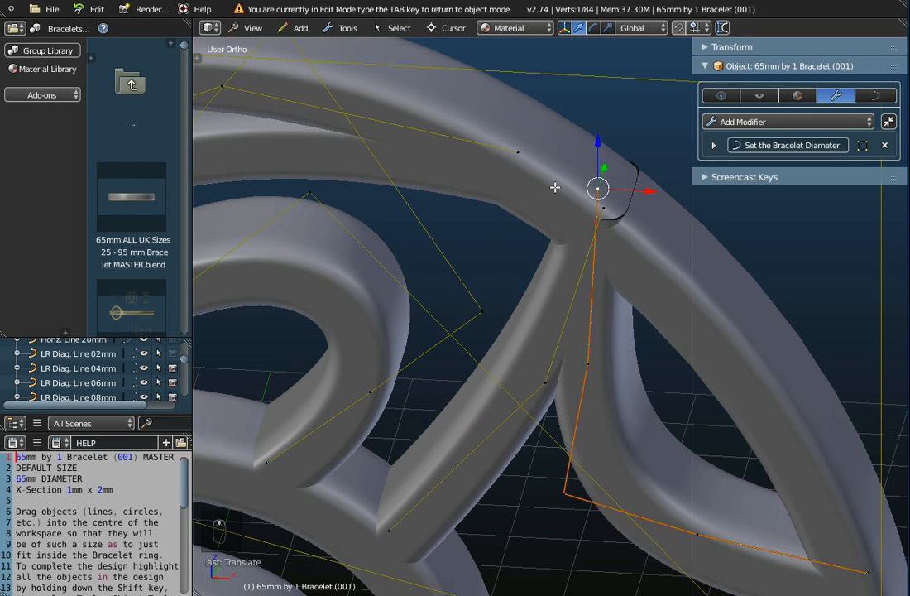
key("g")
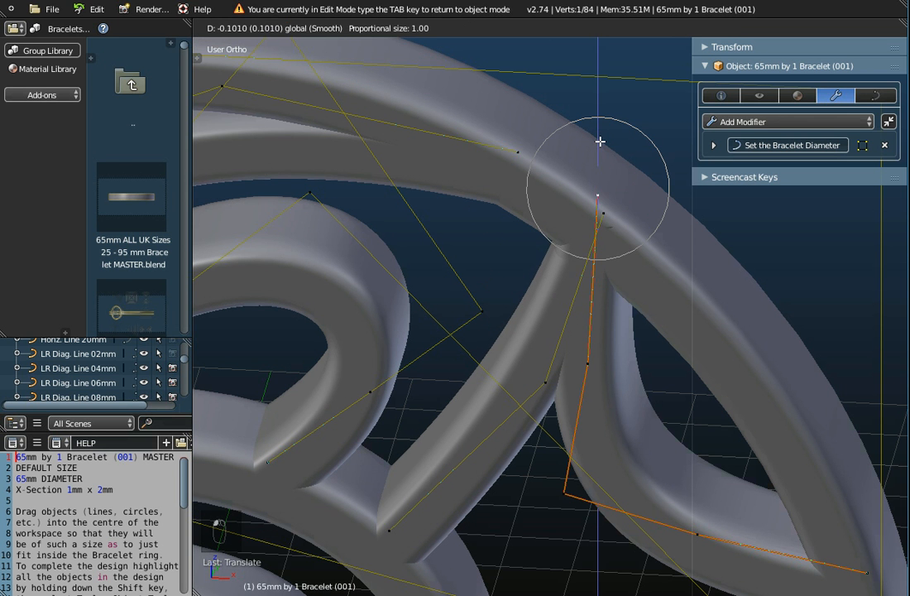
left_click(592, 157)
scroll(519, 294, "down", 4)
middle_click_drag(520, 295, 455, 479)
key("Tab")
Examine the corrected curve ends in the ring and the whole finished bracelet
scroll(482, 325, "up", 2)
scroll(522, 371, "up", 1)
scroll(513, 391, "down", 2)
scroll(489, 410, "down", 4)
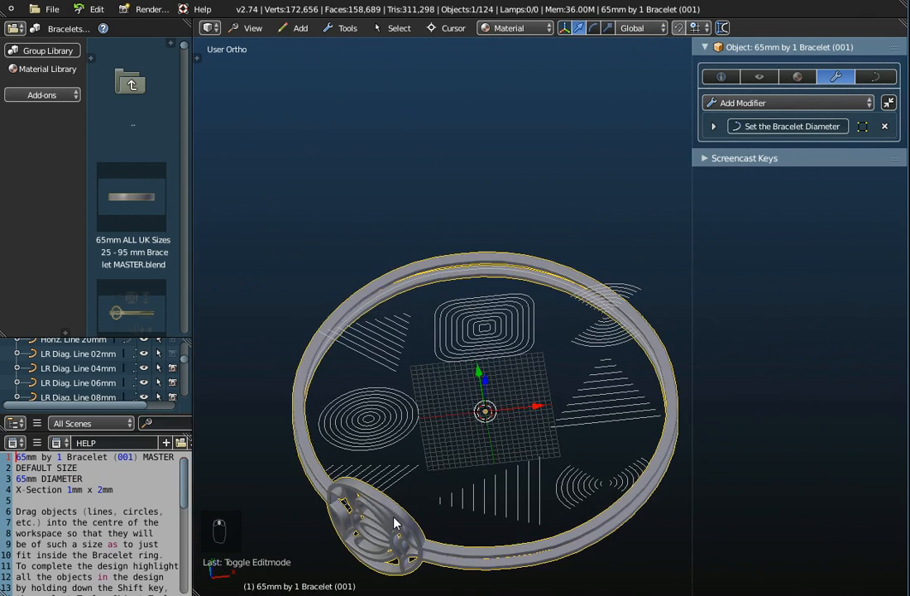
middle_click_drag(398, 523, 416, 469)
scroll(416, 457, "down", 2)
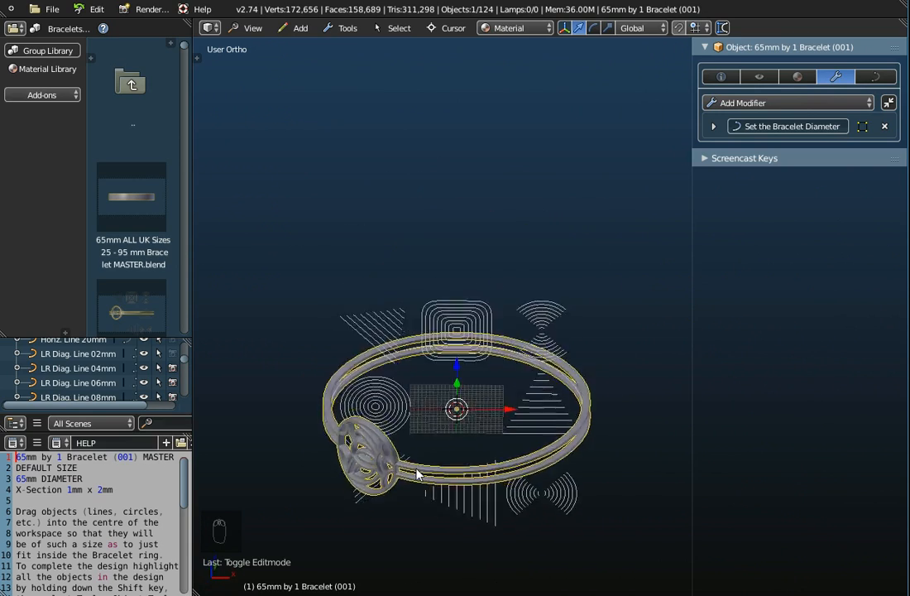
Start a new file by reloading the start-up scene
left_click(52, 9)
left_click(65, 35)
left_click(65, 36)
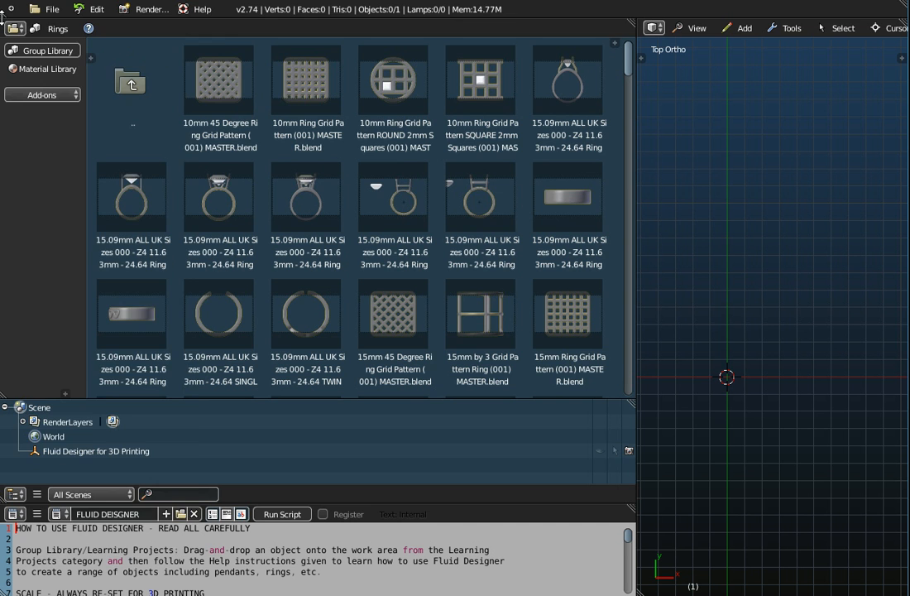
Show the Bracelets category of the group library and highlight the 65mm by 1 and 65mm by 4 Bracelet (001) MASTER templates in turn
left_click(51, 28)
left_click(73, 117)
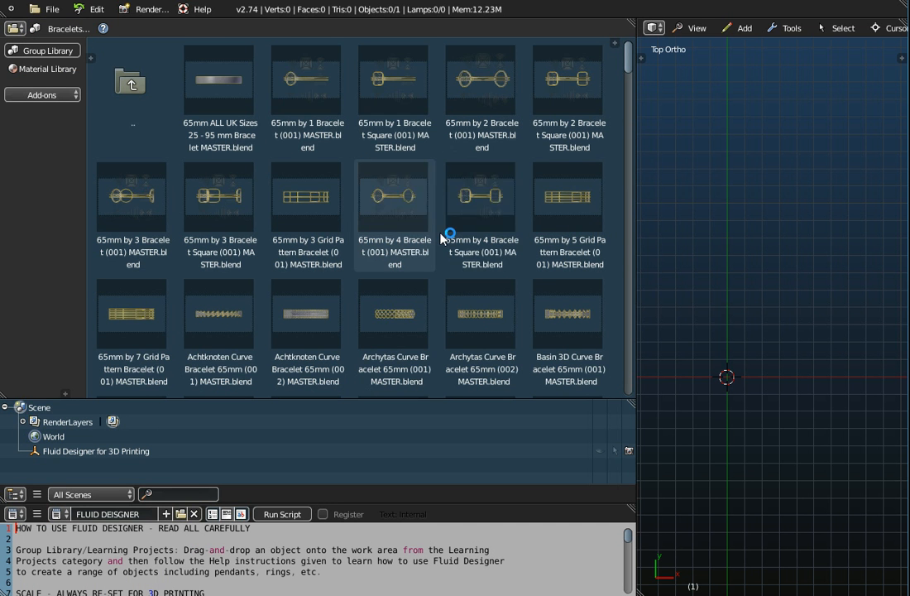
left_click(314, 130)
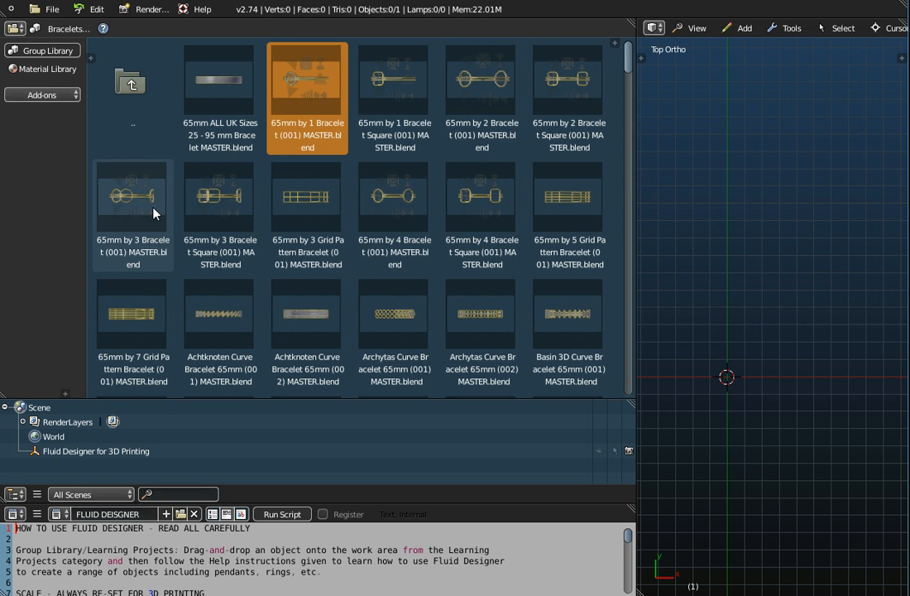
left_click(389, 232)
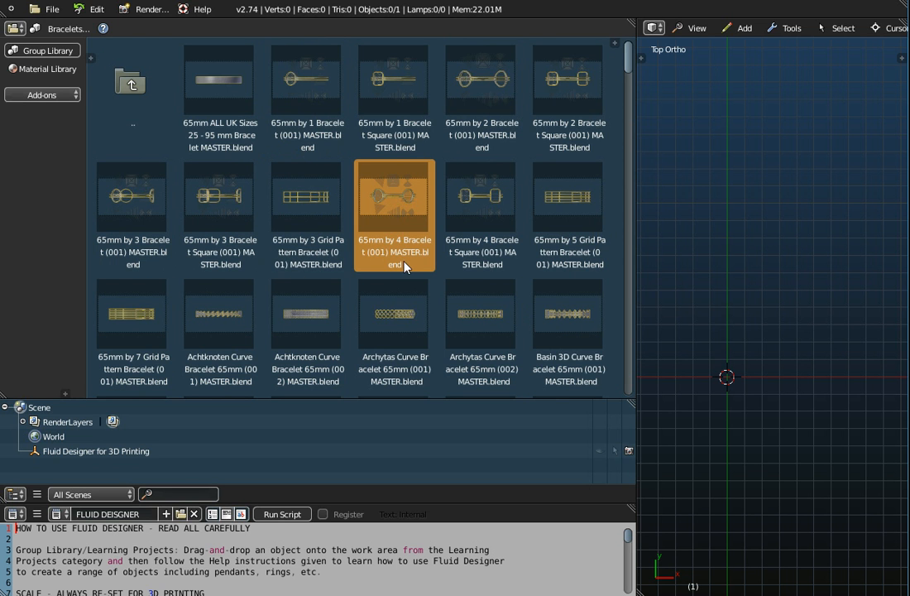
Highlight the 65mm by 4 Bracelet Square (001) template for comparison, and place the 65mm by 4 Bracelet (001) MASTER template in the workspace
left_click(477, 240)
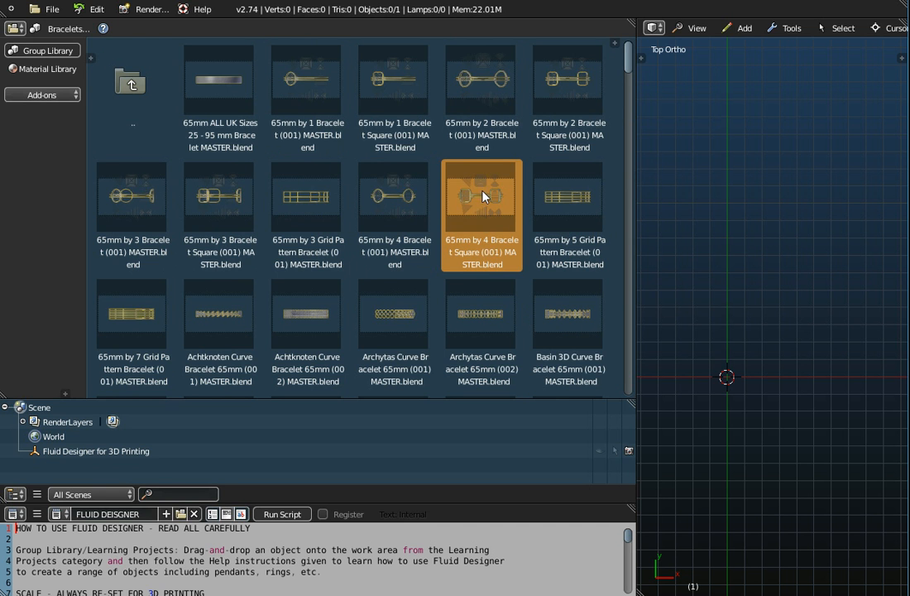
left_click(393, 220)
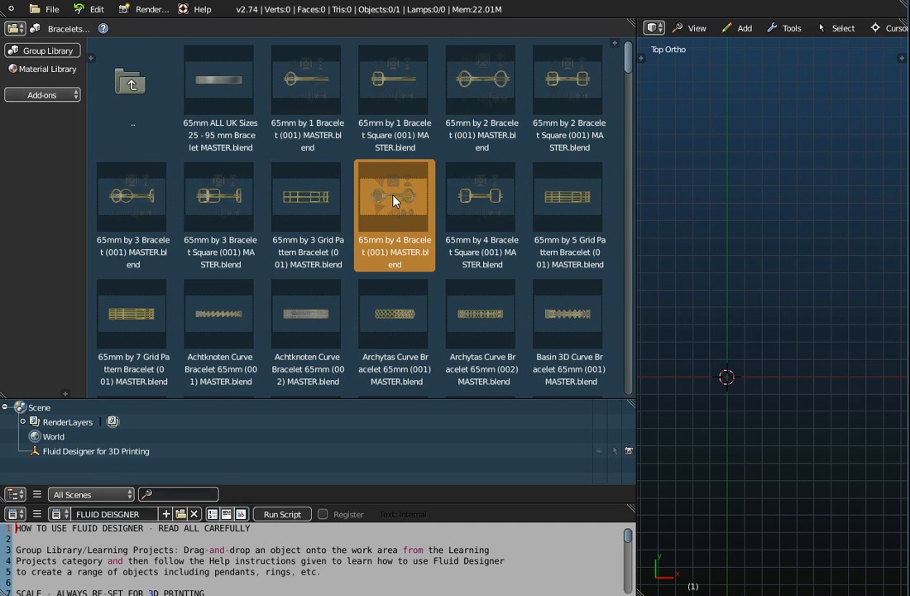
left_click_drag(389, 205, 699, 239)
scroll(436, 304, "down", 3)
middle_click_drag(436, 304, 513, 314)
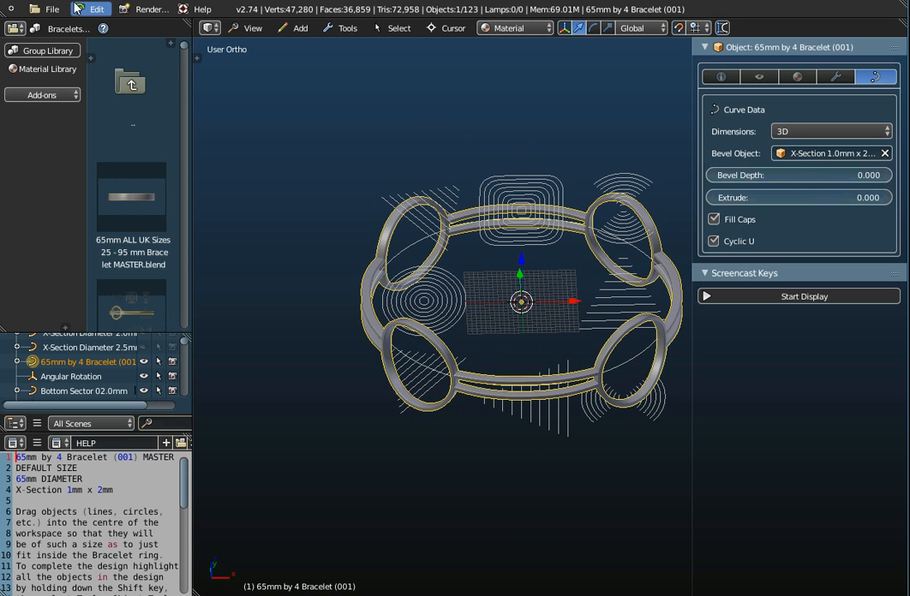
Append the Korean Pattern FREEDOM (002) object from its library file into the bracelet scene
left_click(48, 9)
left_click(70, 179)
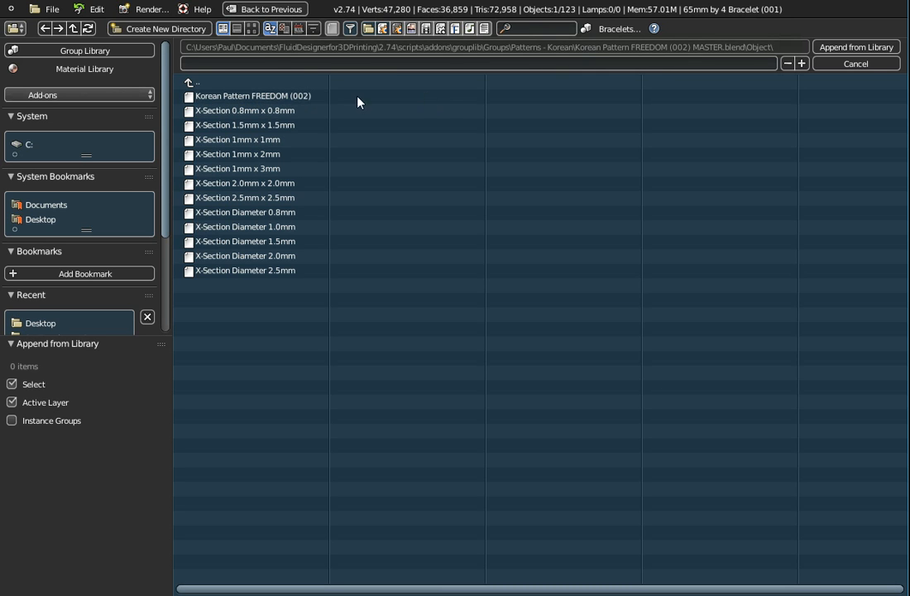
left_click(243, 98)
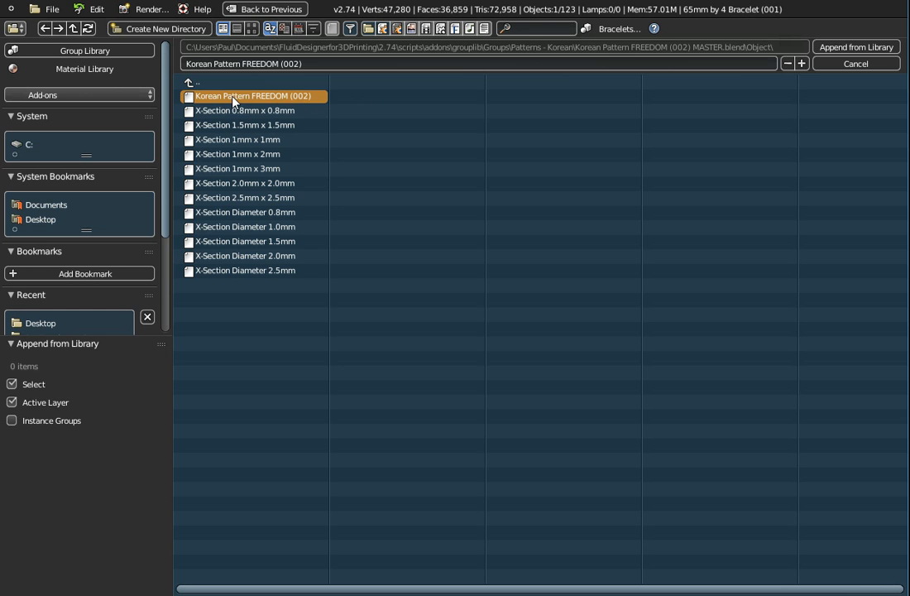
left_click(827, 48)
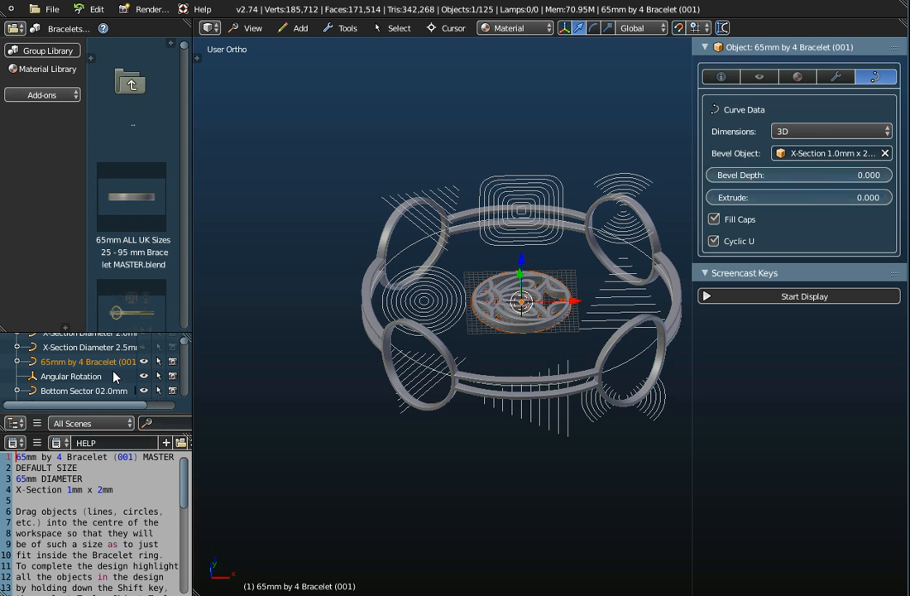
scroll(110, 378, "up", 2)
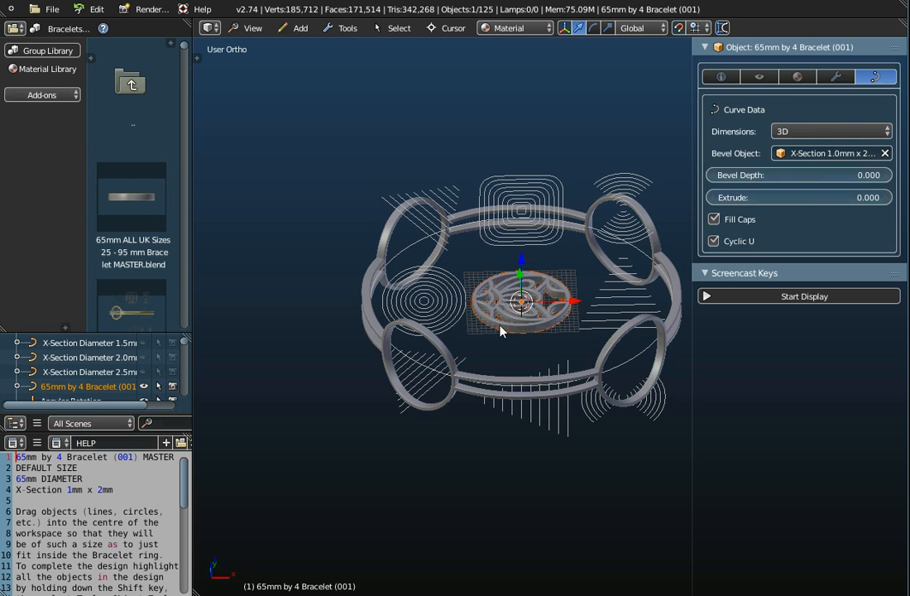
Open the FREEDOM pattern for point editing in the top view and start the Screencast Keys display
right_click(519, 327)
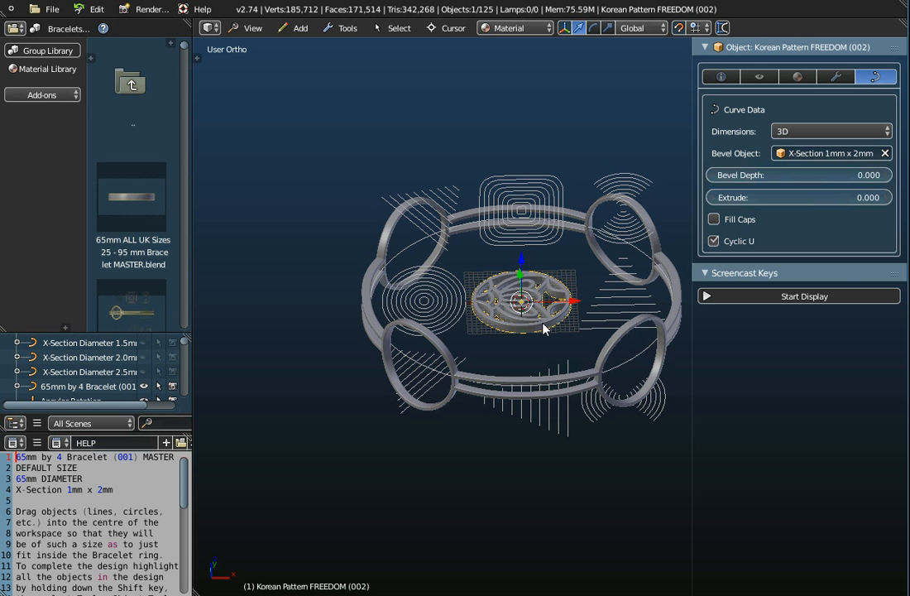
left_click(251, 28)
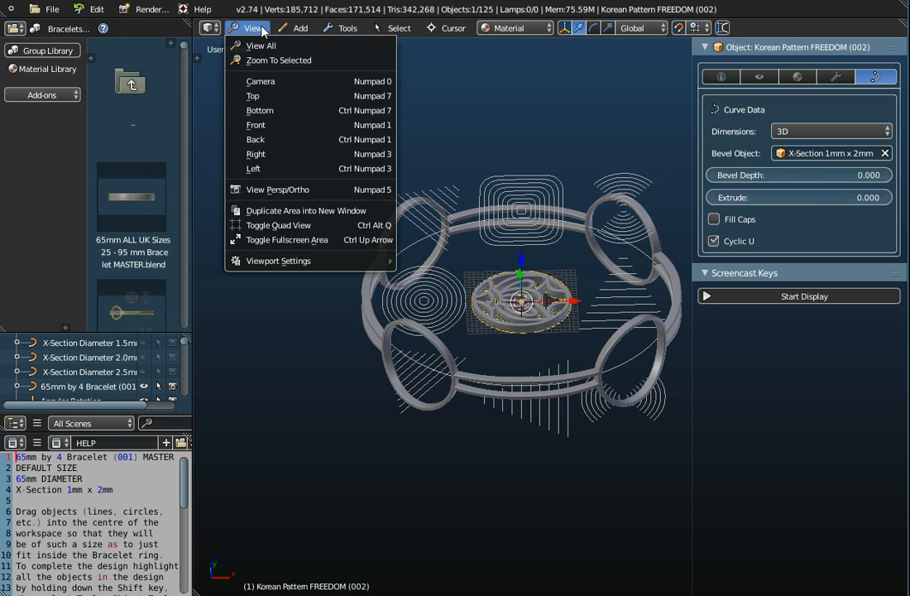
left_click(258, 101)
scroll(533, 286, "up", 4)
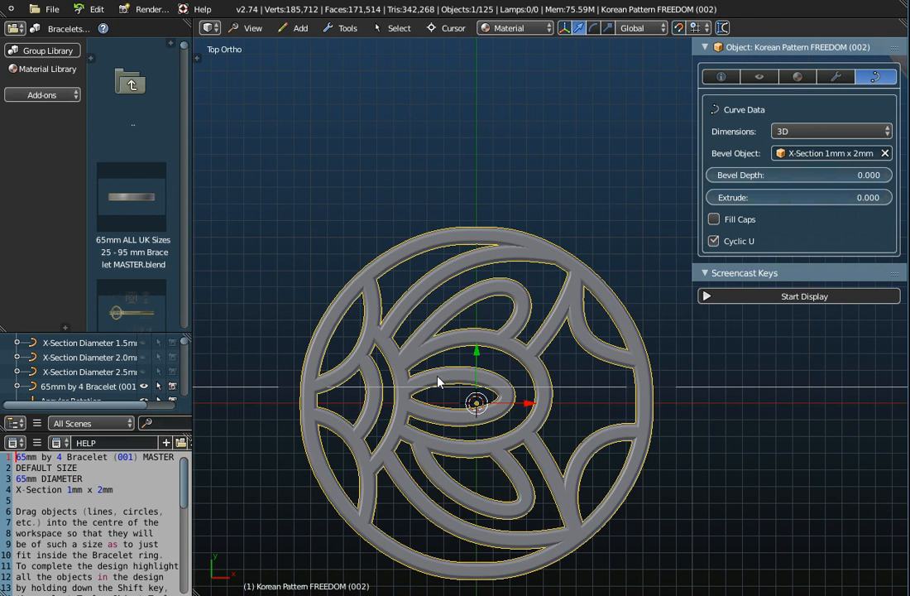
key("Tab")
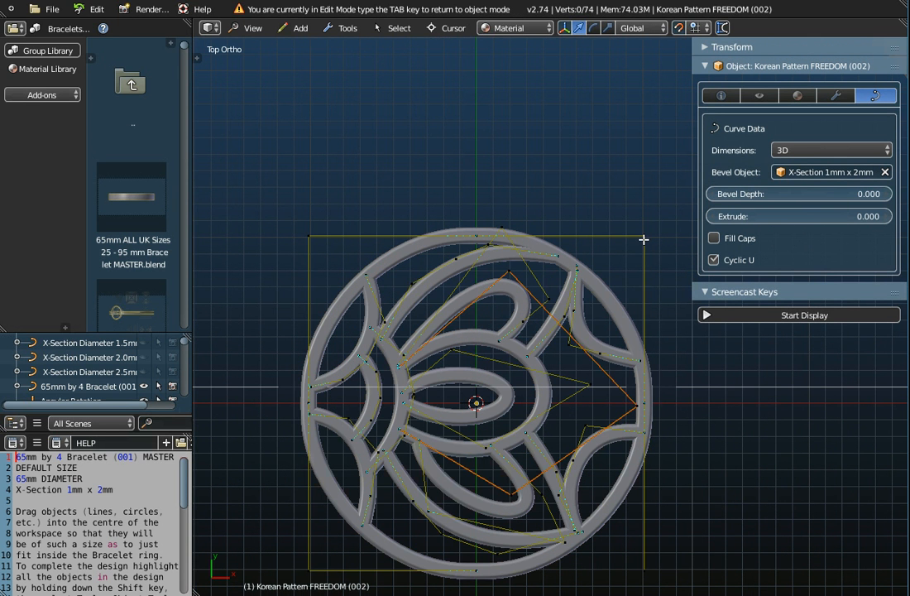
middle_click_drag(611, 331, 578, 277, "shift")
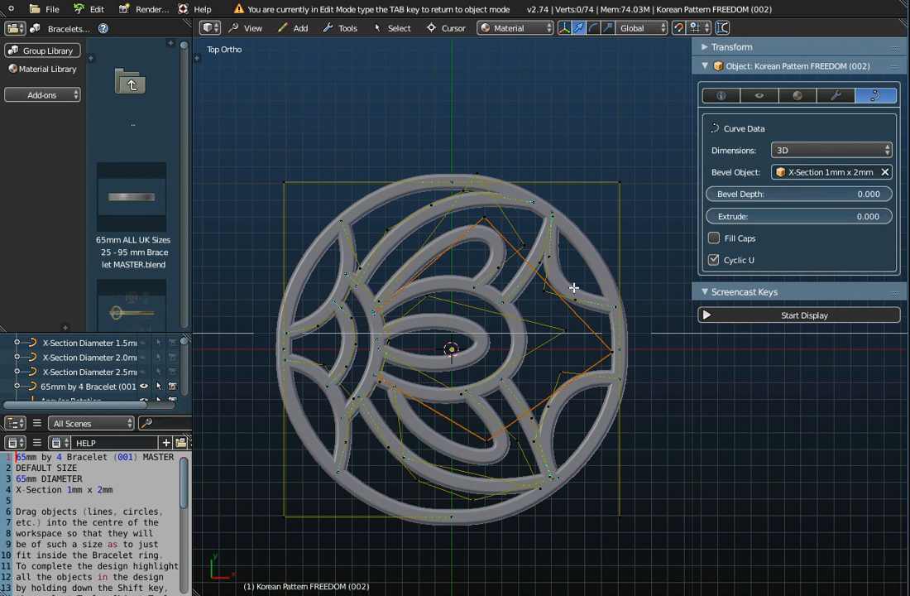
left_click(782, 314)
left_click(761, 292)
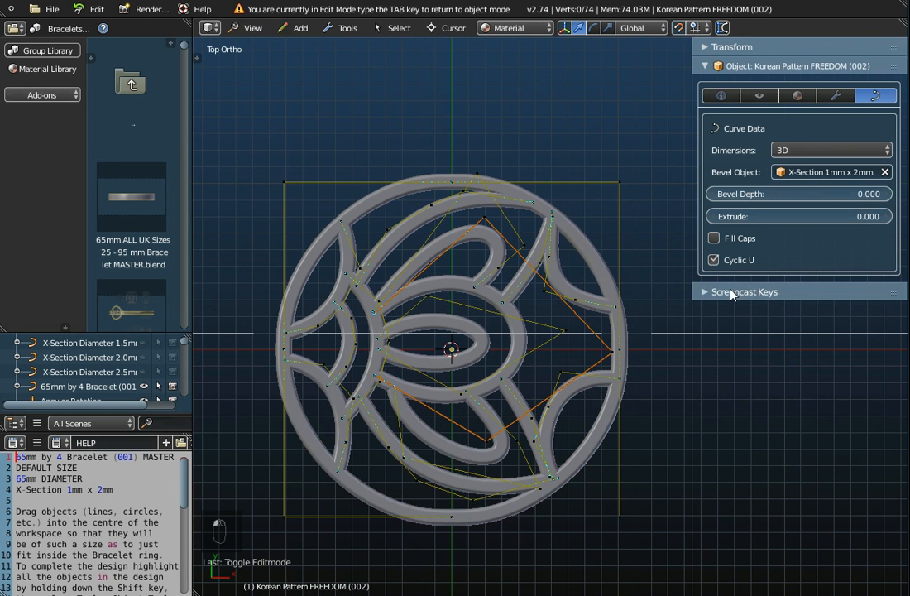
Delete the eight control points of the pattern's outer circle and return to object mode
right_click(634, 177)
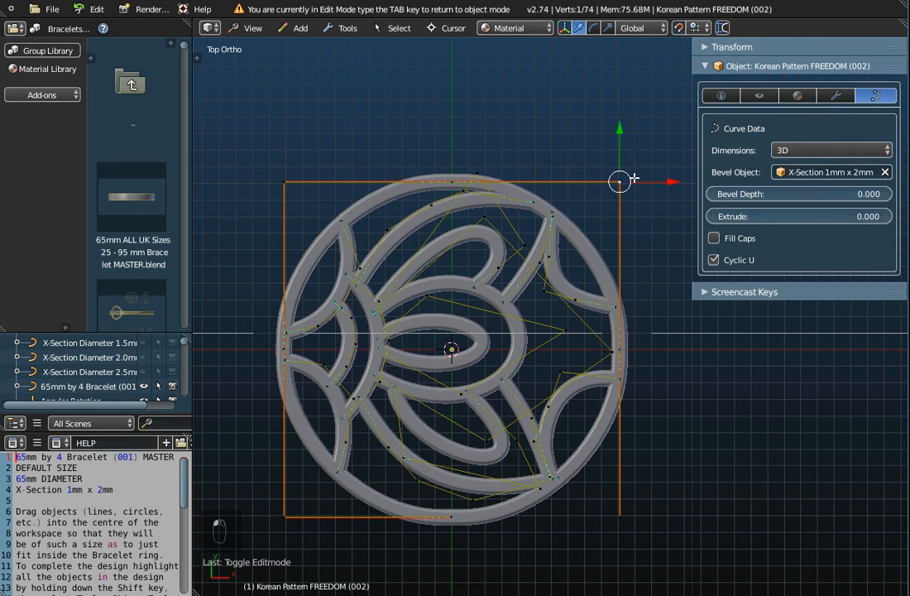
right_click(444, 168, "shift")
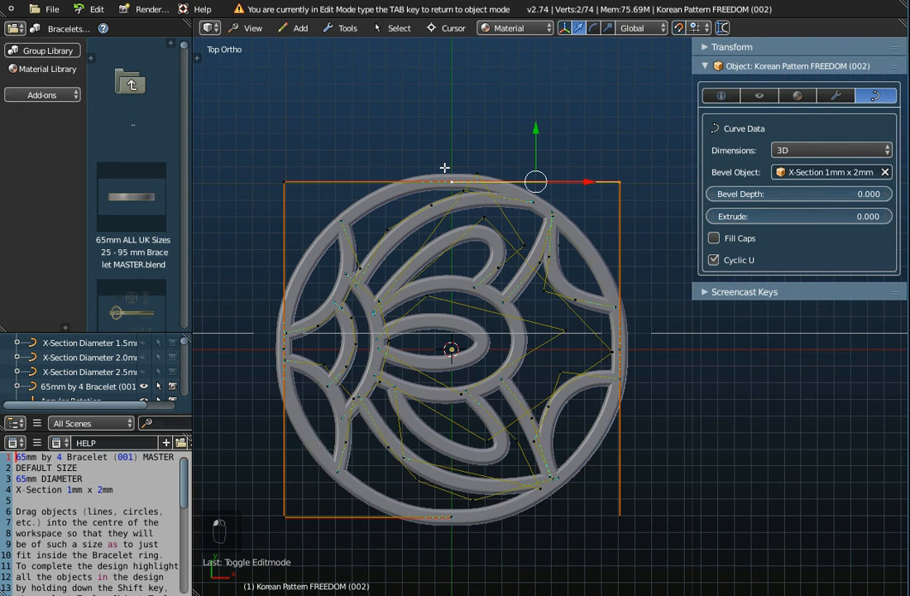
right_click(283, 169, "shift")
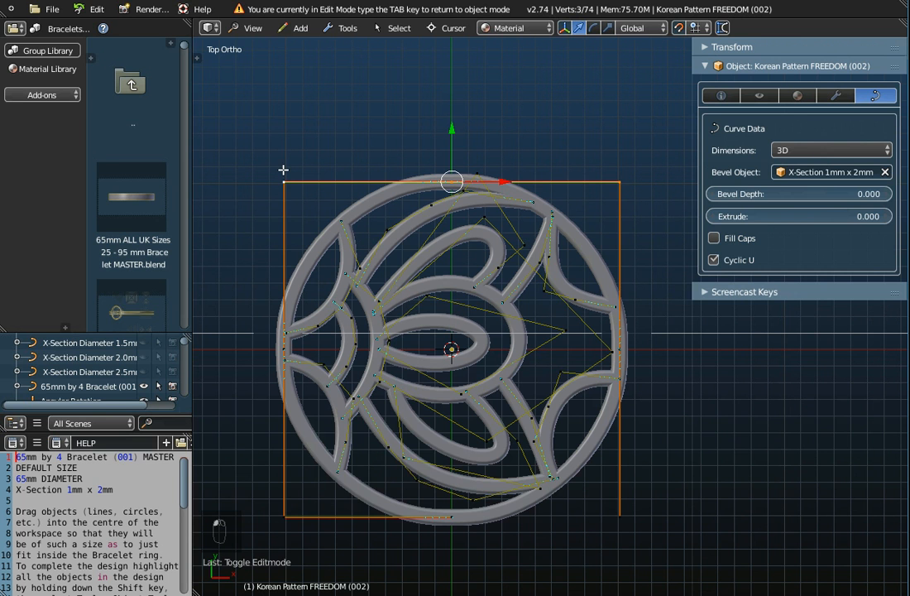
right_click(271, 353, "shift")
right_click(273, 514, "shift")
right_click(453, 522, "shift")
right_click(619, 517, "shift")
right_click(620, 349, "shift")
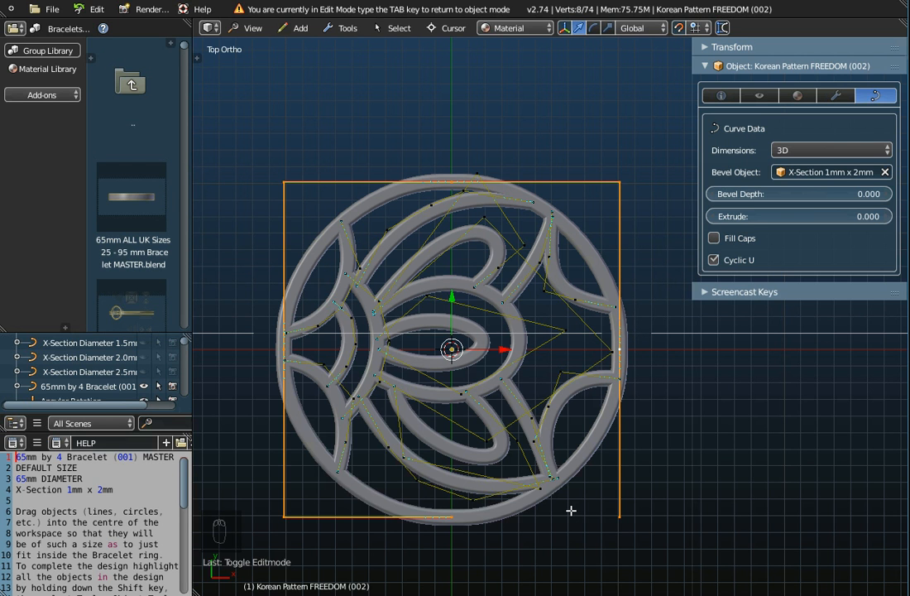
key("x")
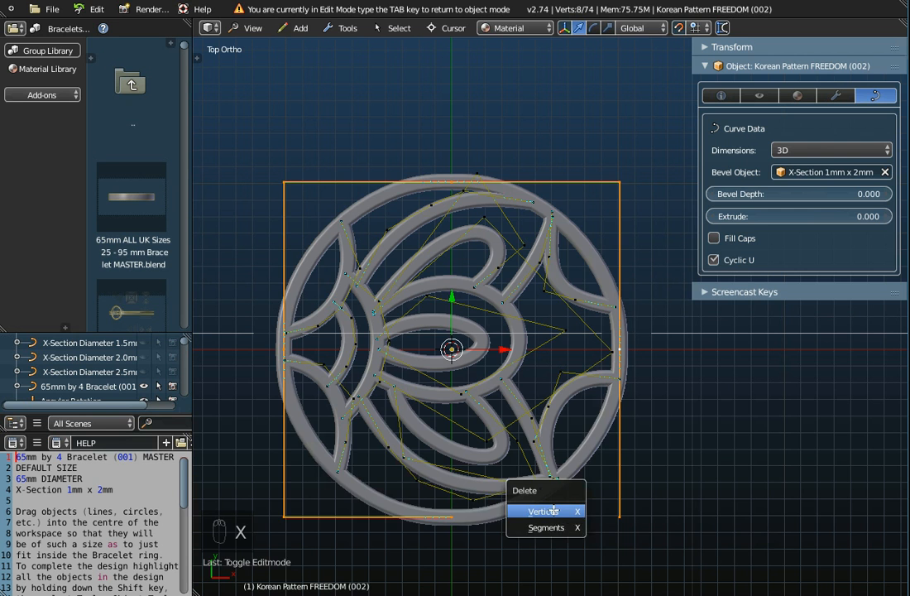
left_click(554, 510)
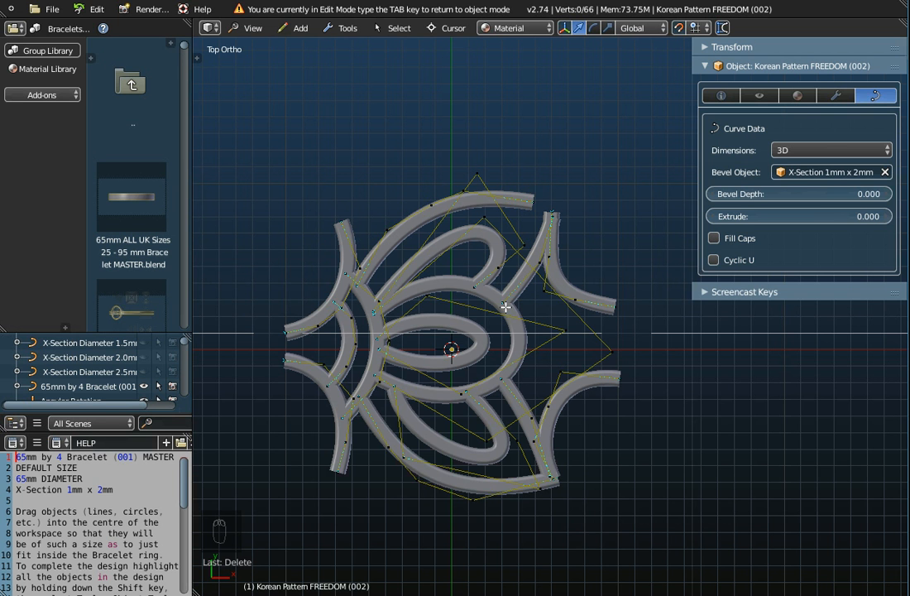
scroll(506, 307, "down", 2)
key("Tab")
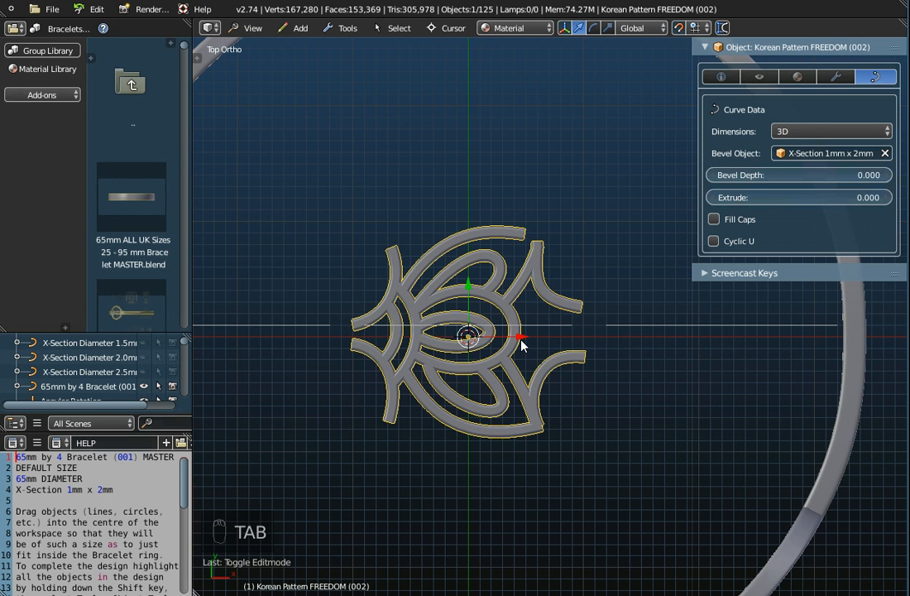
Rotate the FREEDOM pattern 90° about the global X axis
middle_click_drag(522, 443, 566, 327)
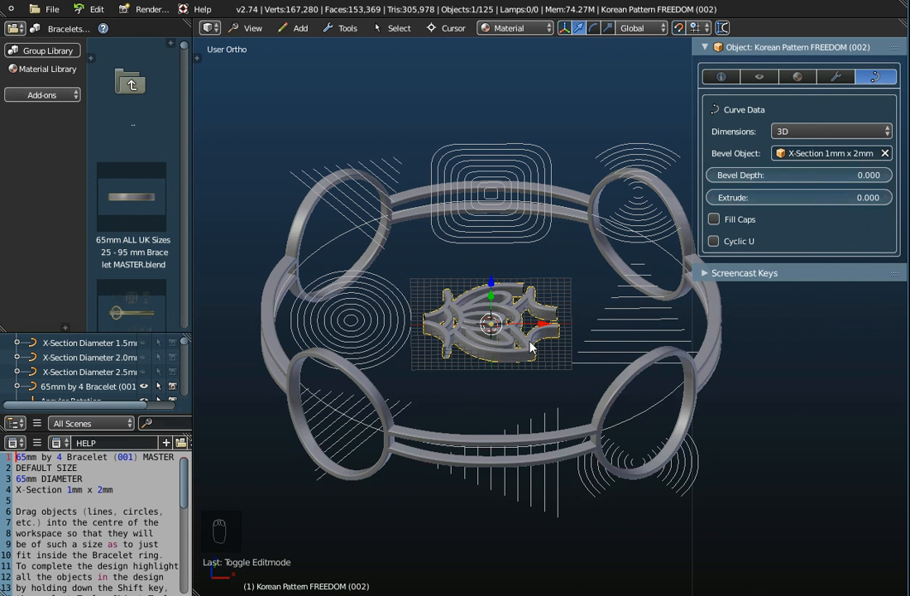
key("r")
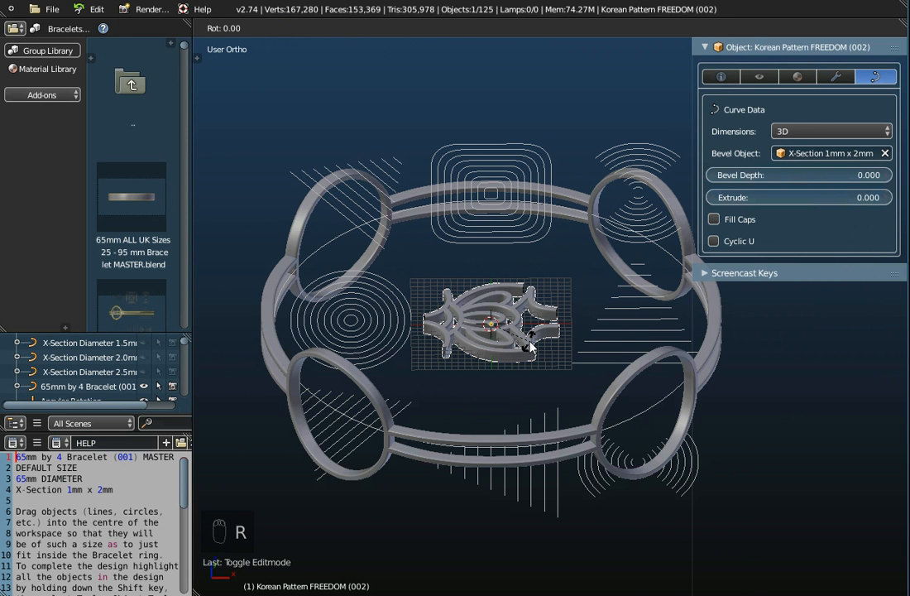
type("x")
type("90")
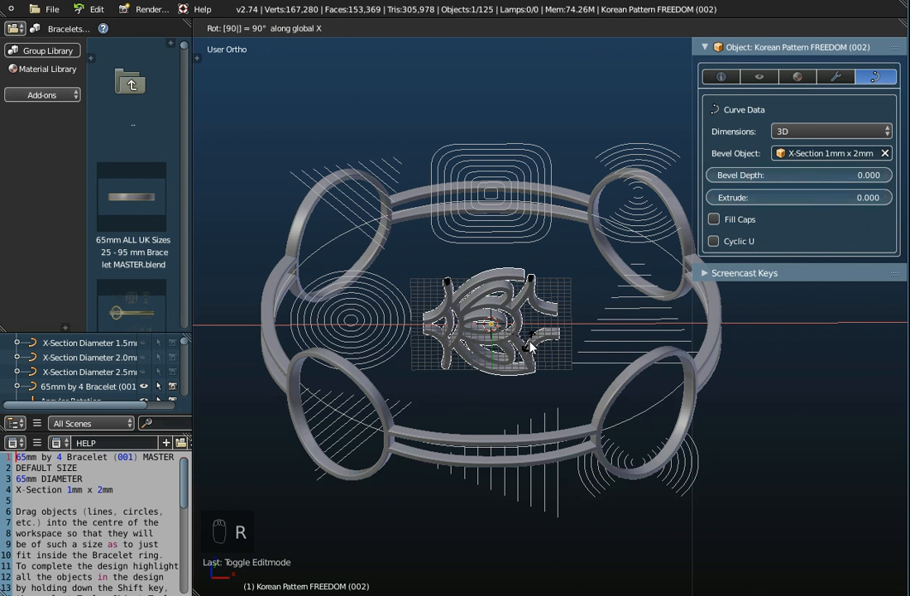
key("Return")
Move all the pattern's points along positive Y in edit mode until its lower edge meets the X axis, and return to object mode
middle_click_drag(531, 385, 522, 482)
scroll(494, 366, "up", 6)
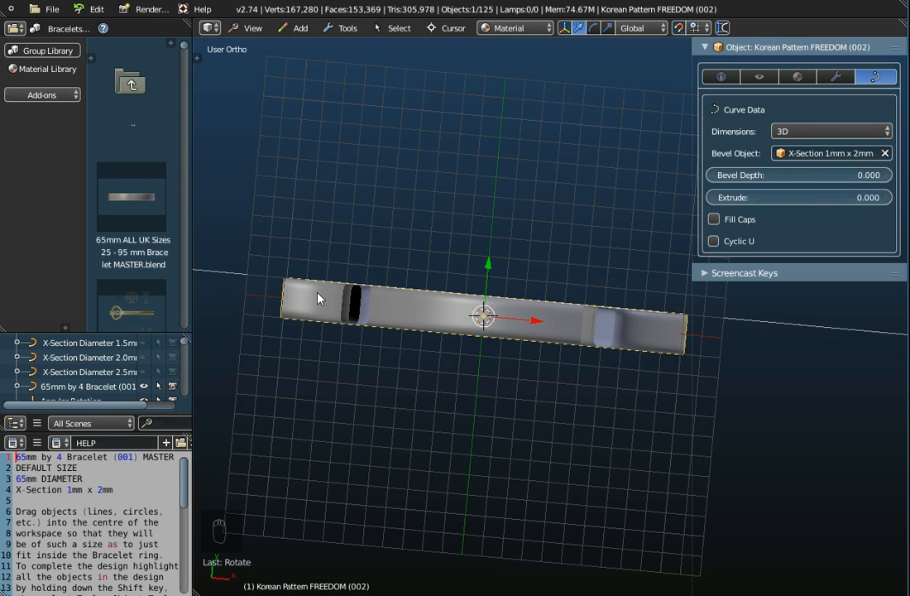
left_click(253, 28)
left_click(258, 96)
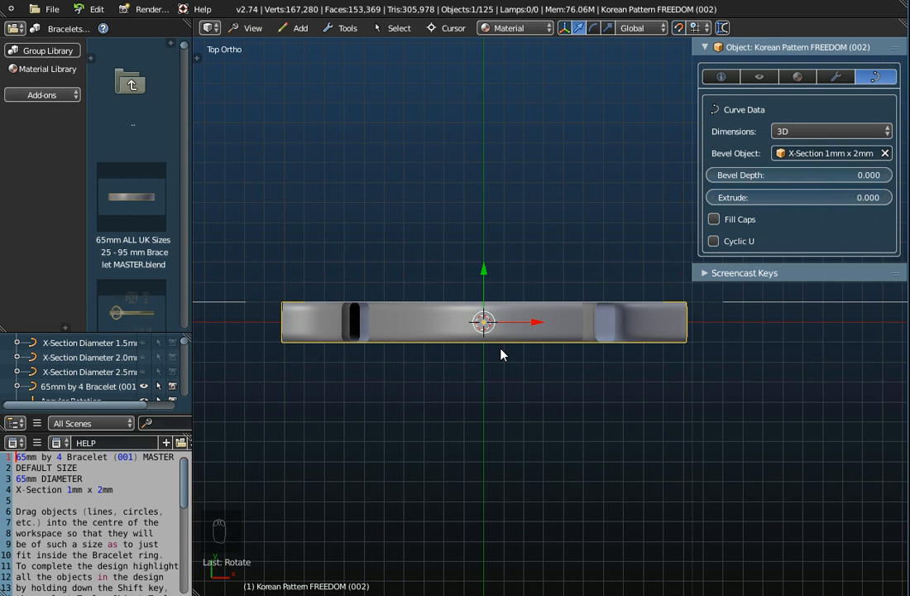
key("Tab")
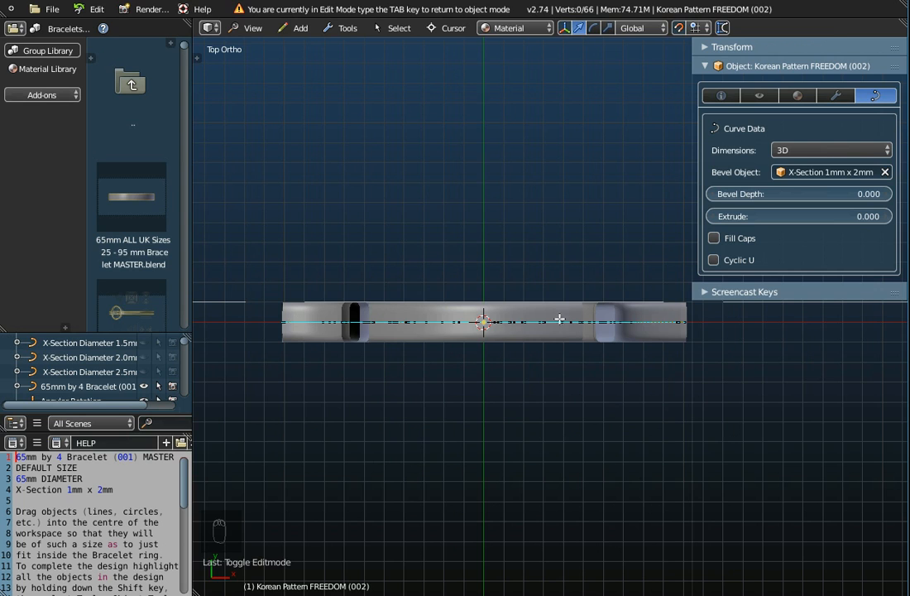
key("a")
middle_click_drag(433, 376, 497, 397)
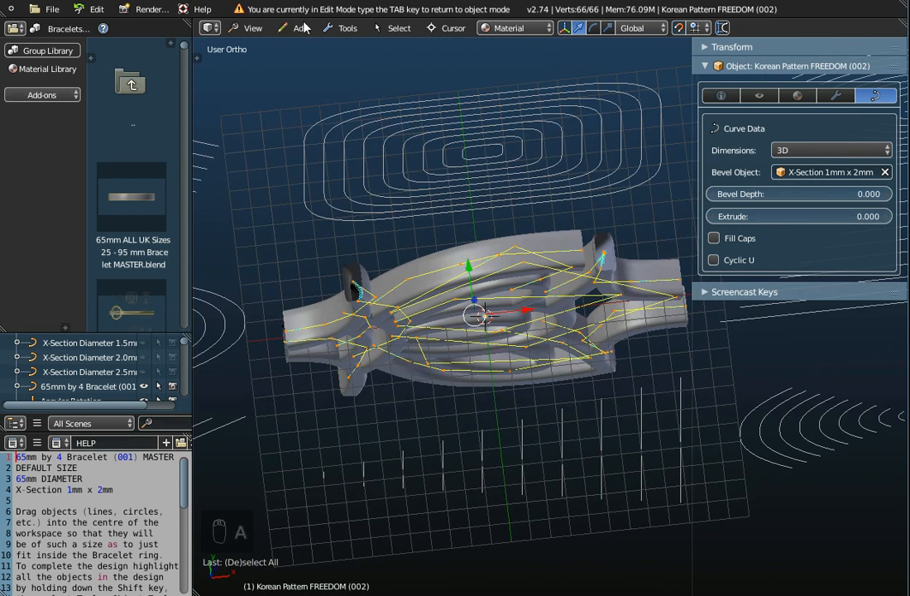
left_click(248, 28)
left_click(254, 94)
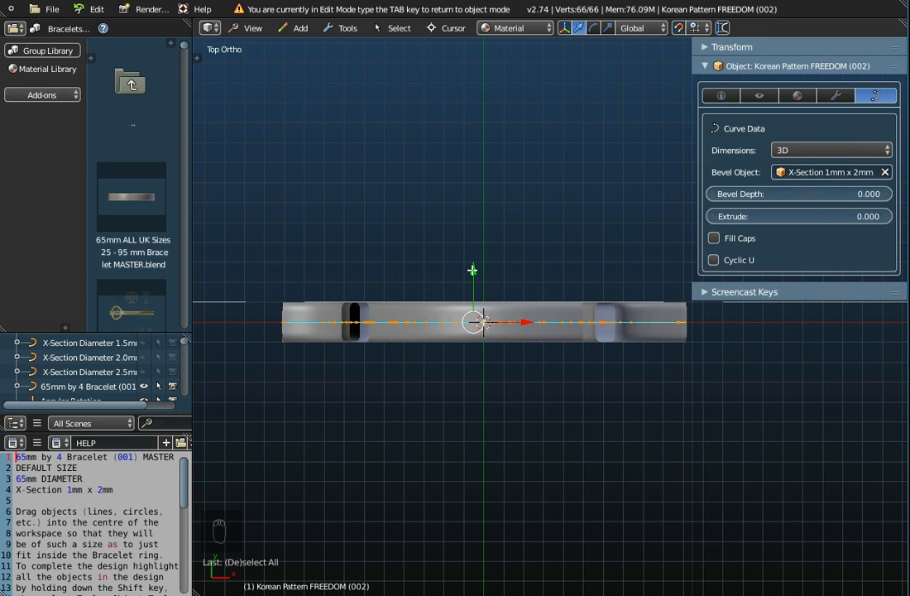
left_click_drag(472, 270, 475, 245)
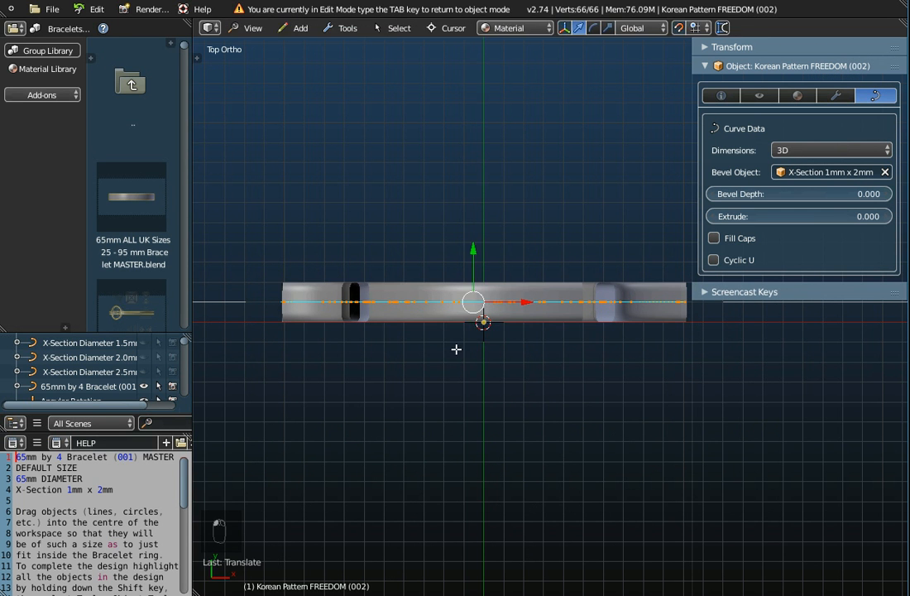
scroll(456, 349, "up", 1)
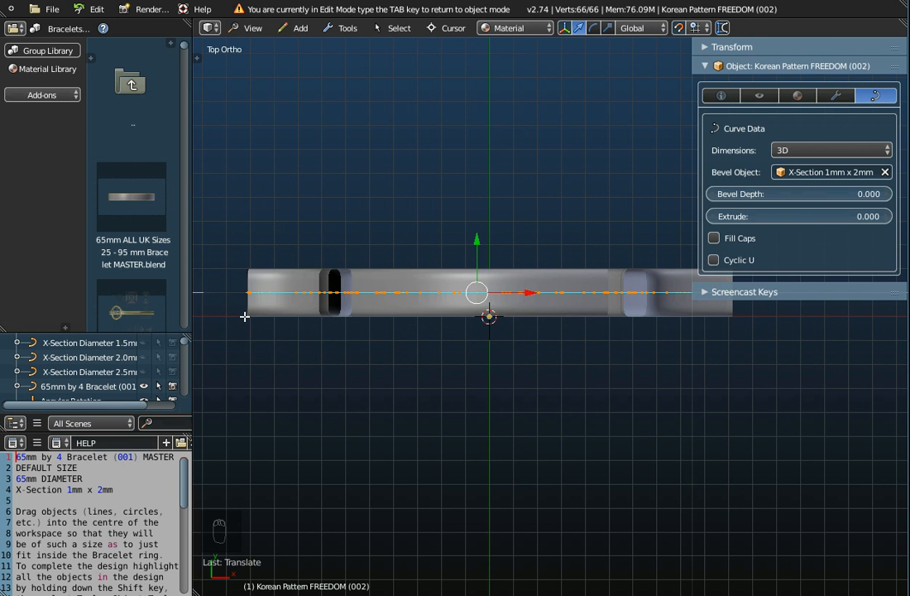
scroll(443, 378, "down", 7)
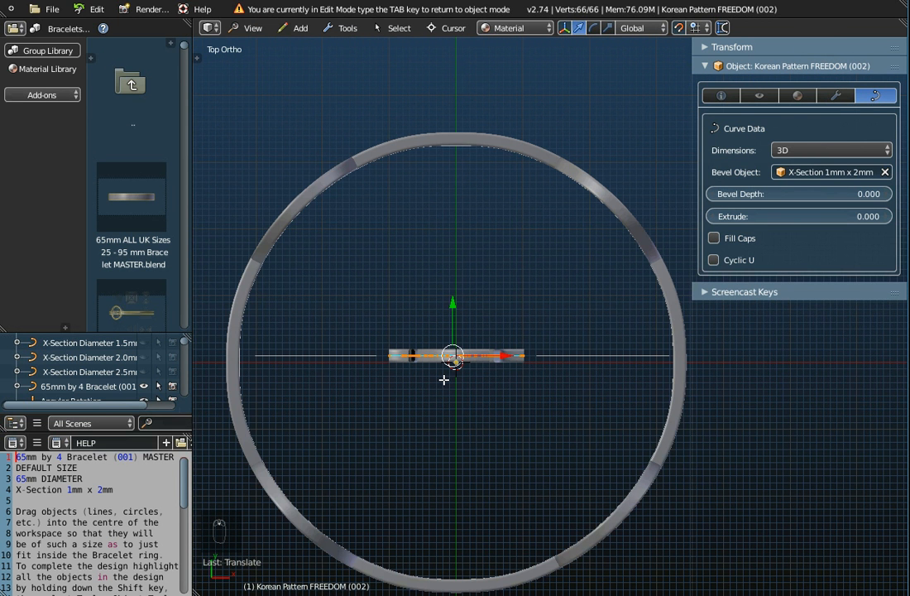
key("Tab")
Join the FREEDOM pattern to the 65mm by 4 Bracelet (001), with the bracelet as the active object
middle_click_drag(465, 450, 486, 324)
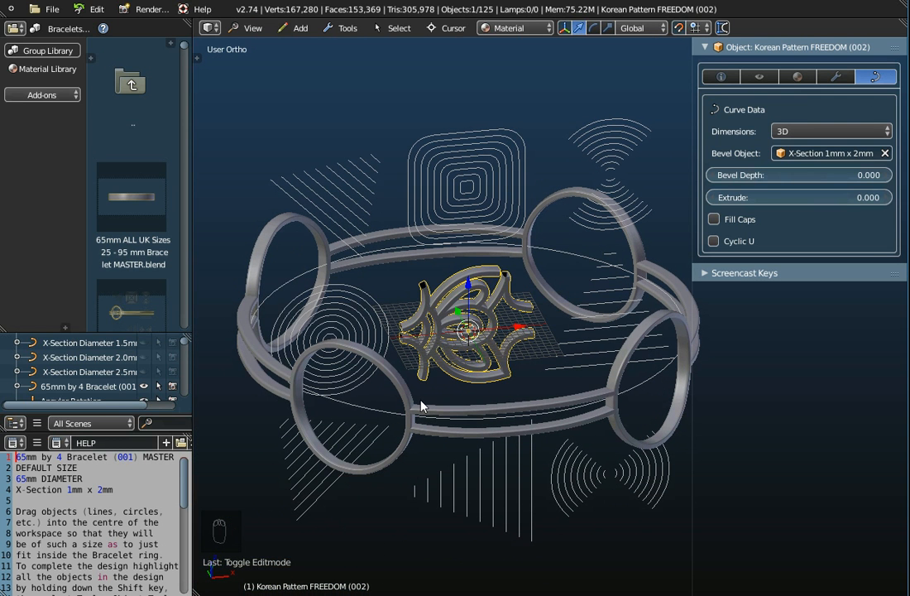
left_click(398, 382, "shift")
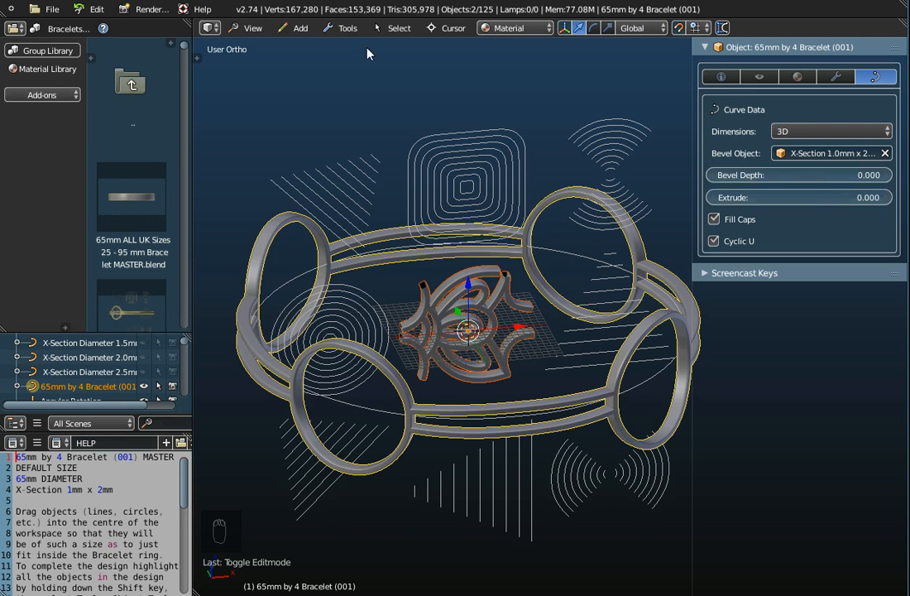
left_click(346, 28)
mouse_move(364, 45)
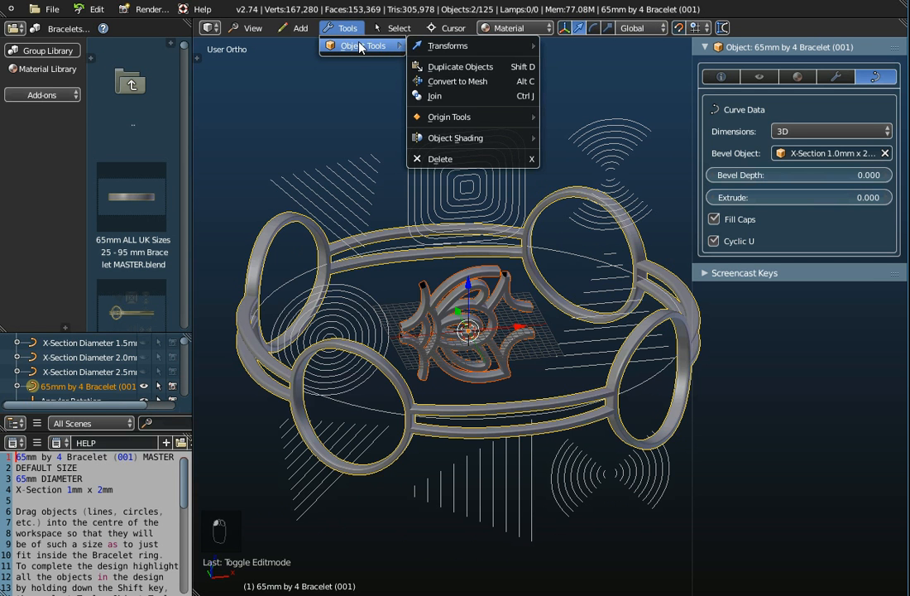
left_click(435, 96)
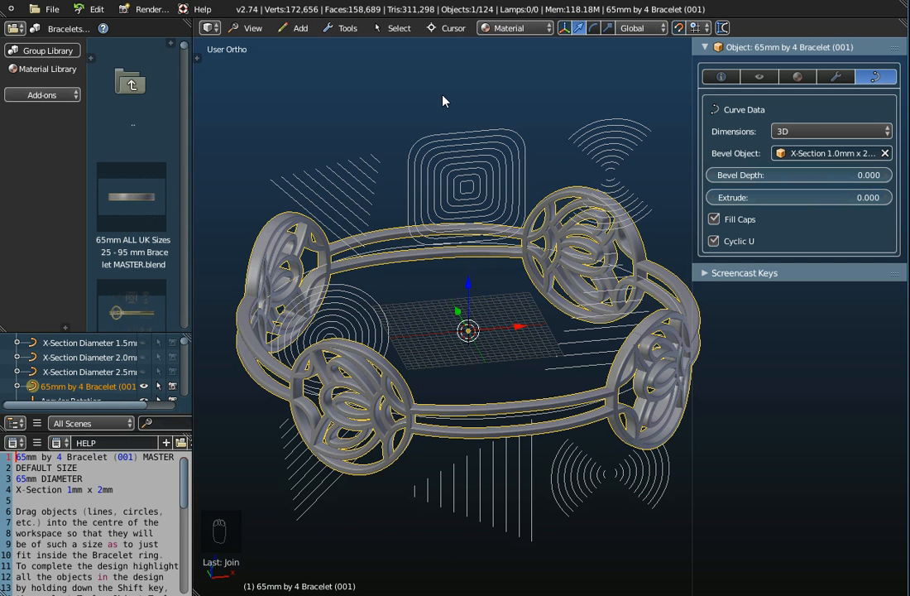
In edit mode with snapping off, lower the pattern curve's end point protruding through the ring's rim along Z until it sinks inside
mouse_move(397, 430)
middle_mouse_down()
mouse_move(463, 352)
mouse_move(397, 389)
mouse_move(331, 410)
mouse_move(291, 404)
mouse_move(261, 356)
mouse_move(300, 345)
mouse_move(374, 372)
mouse_move(447, 382)
mouse_move(534, 374)
mouse_move(412, 394)
mouse_move(400, 429)
middle_mouse_up()
scroll(312, 426, "up", 3)
scroll(315, 424, "up", 2)
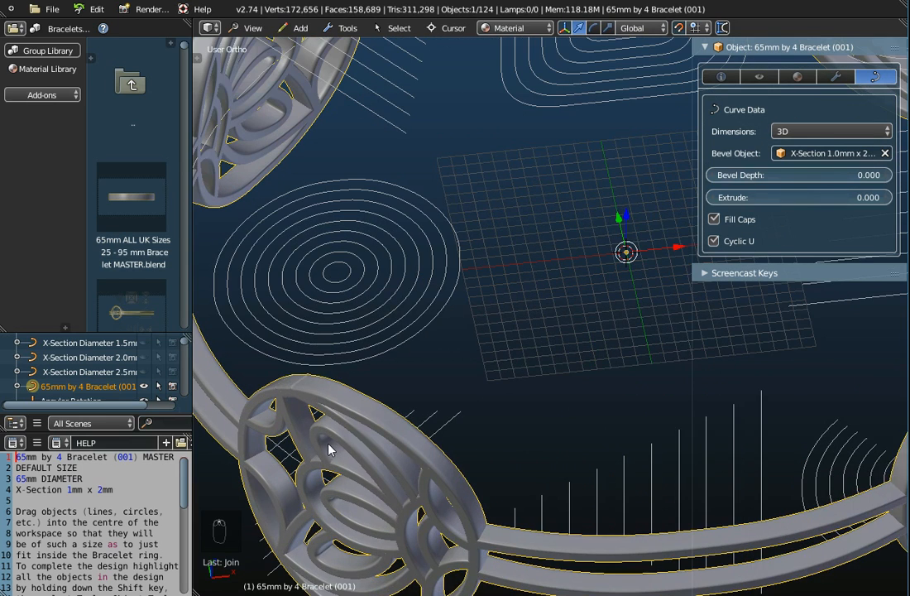
middle_click_drag(353, 443, 428, 401)
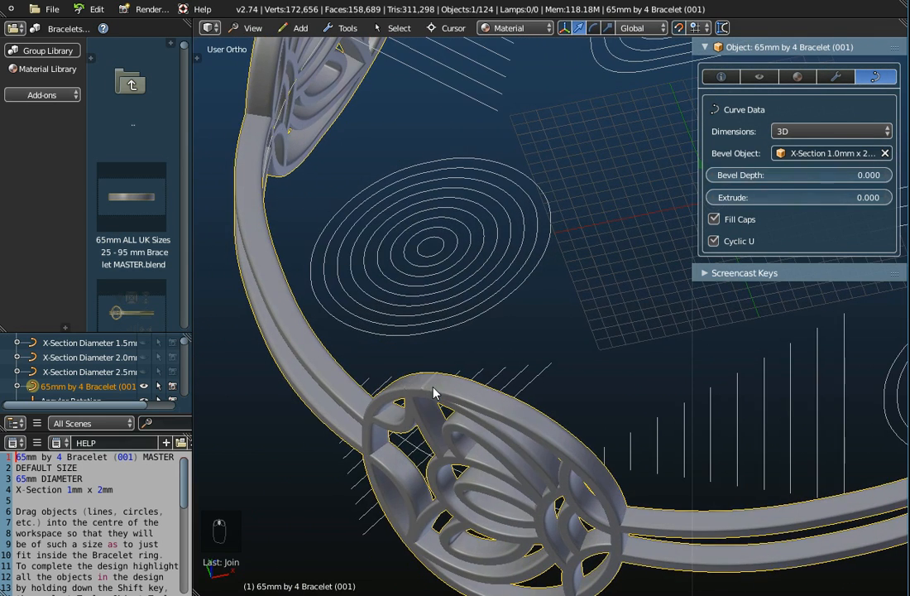
scroll(427, 400, "up", 4)
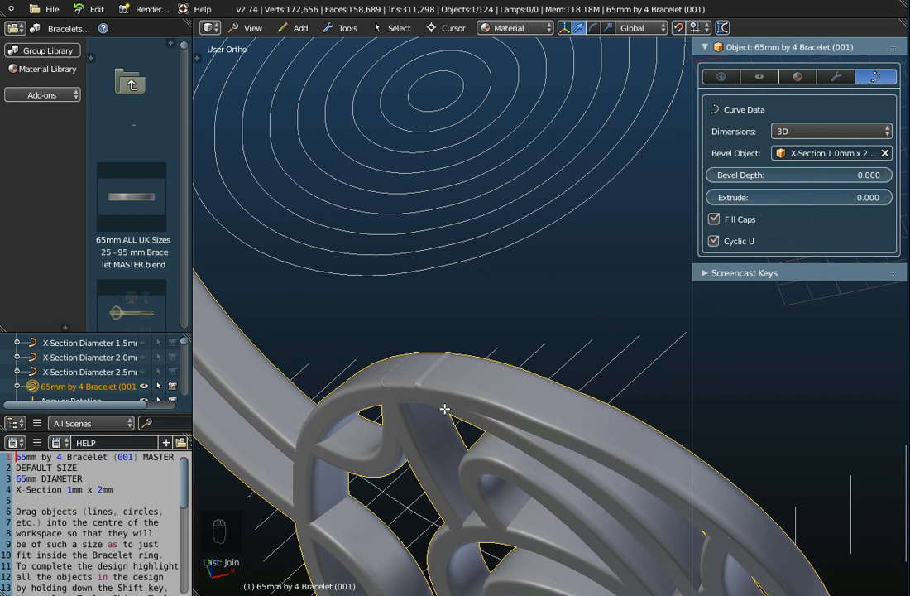
key("Tab")
scroll(444, 409, "down", 5)
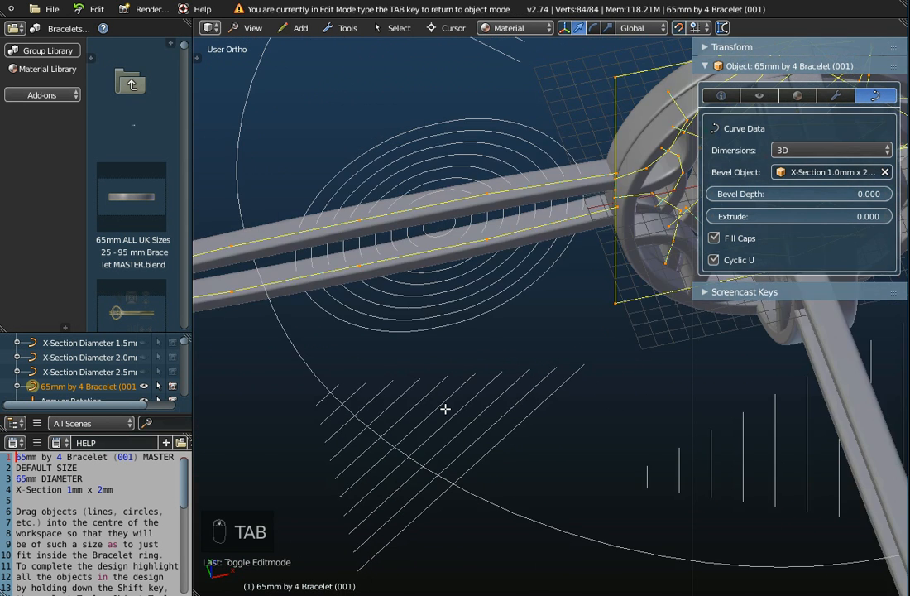
middle_click_drag(617, 289, 464, 320, "shift")
middle_click_drag(571, 382, 578, 231)
scroll(575, 232, "up", 7)
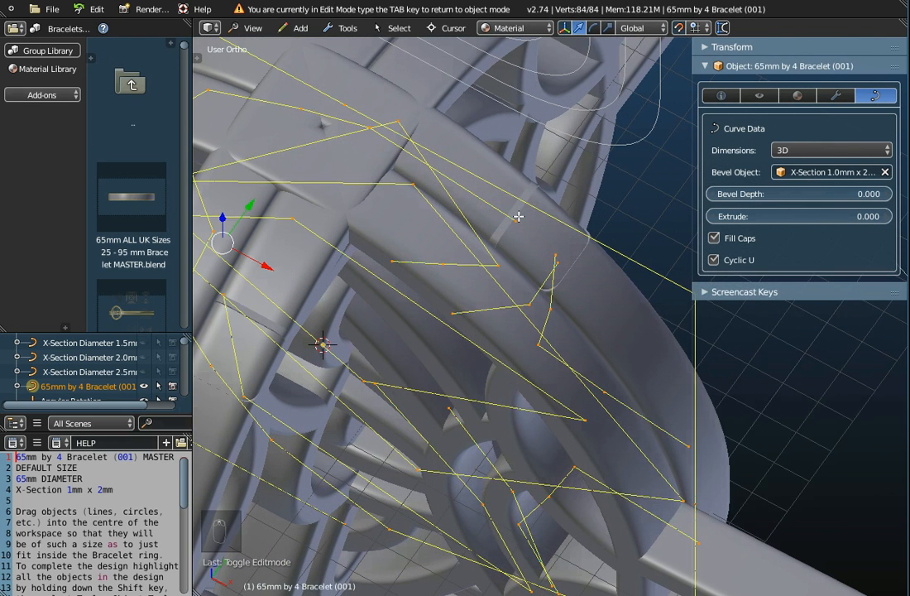
right_click(516, 216)
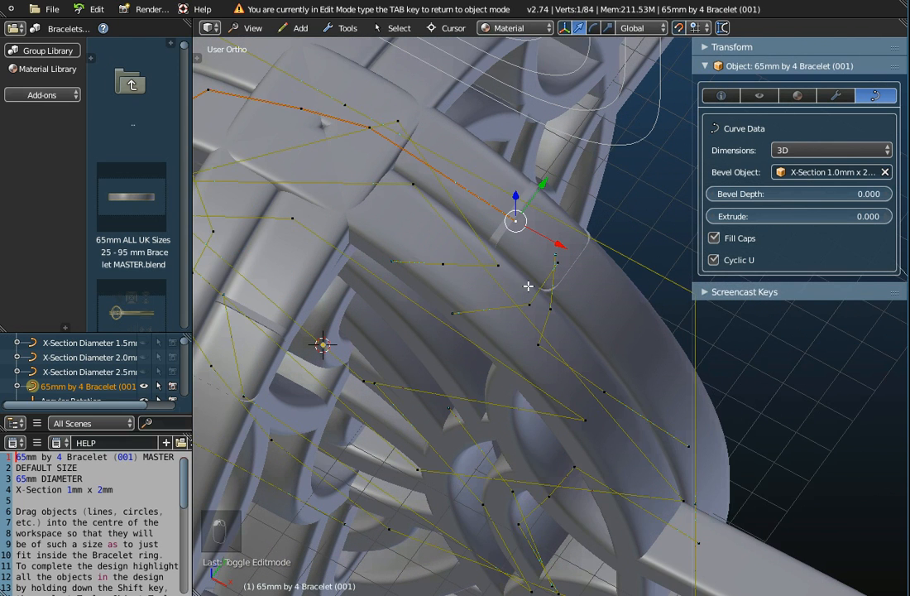
scroll(515, 216, "up", 1)
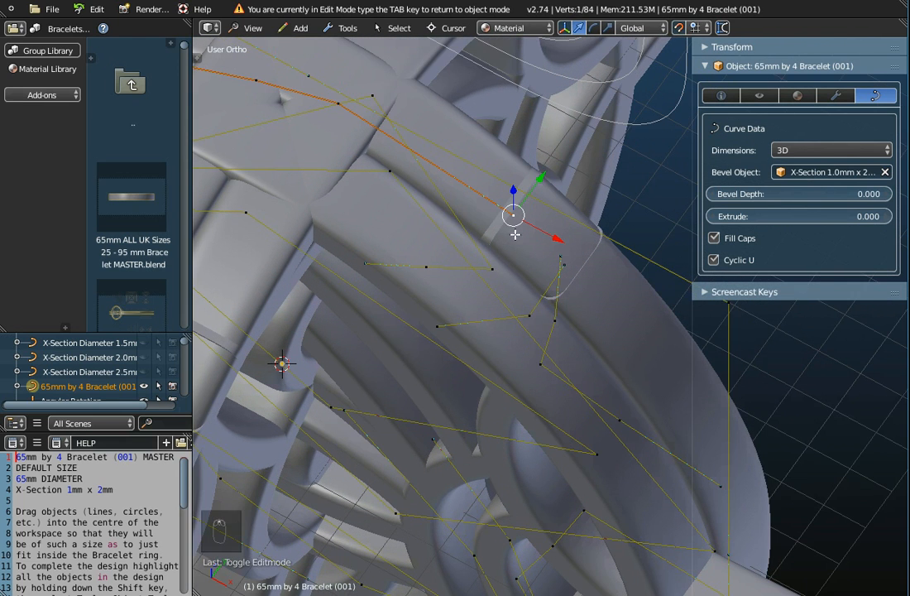
middle_click_drag(531, 281, 539, 253)
middle_click_drag(554, 212, 427, 470, "shift")
middle_click_drag(451, 305, 455, 291)
left_click(682, 28)
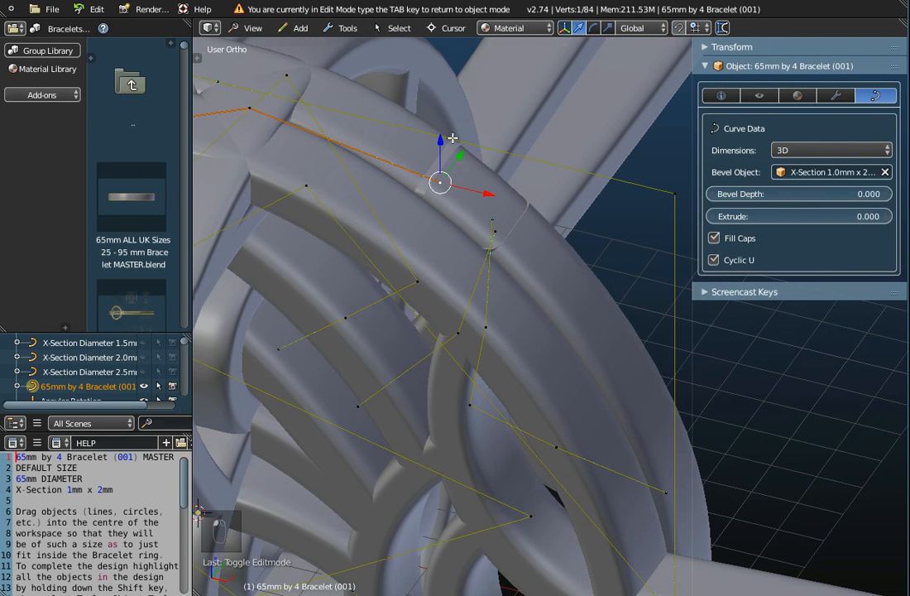
left_click_drag(441, 142, 446, 151)
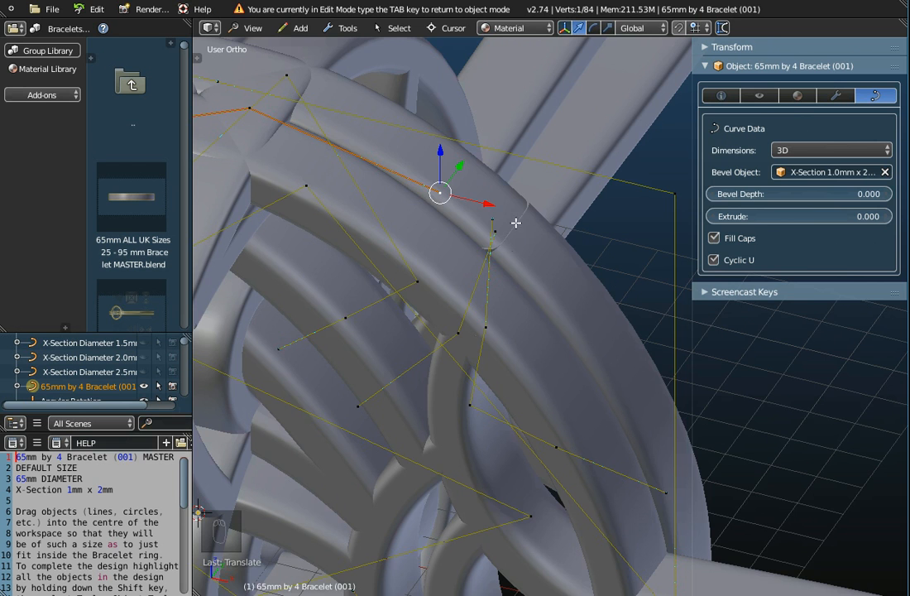
Lower the neighbouring curve's protruding end point along Z into the rim, deselect all points, and return to object mode
middle_click_drag(514, 262, 522, 254)
right_click(550, 150)
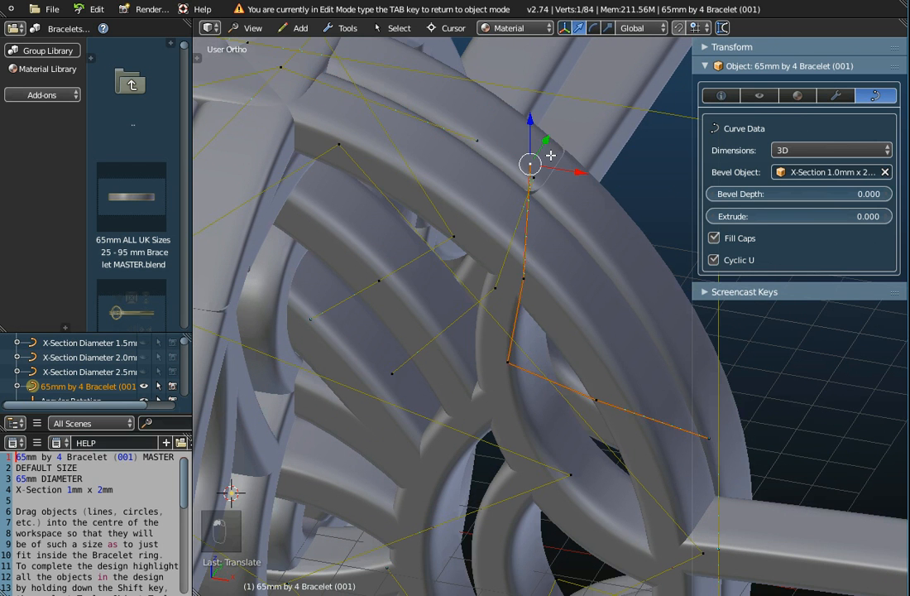
middle_click_drag(572, 215, 492, 279)
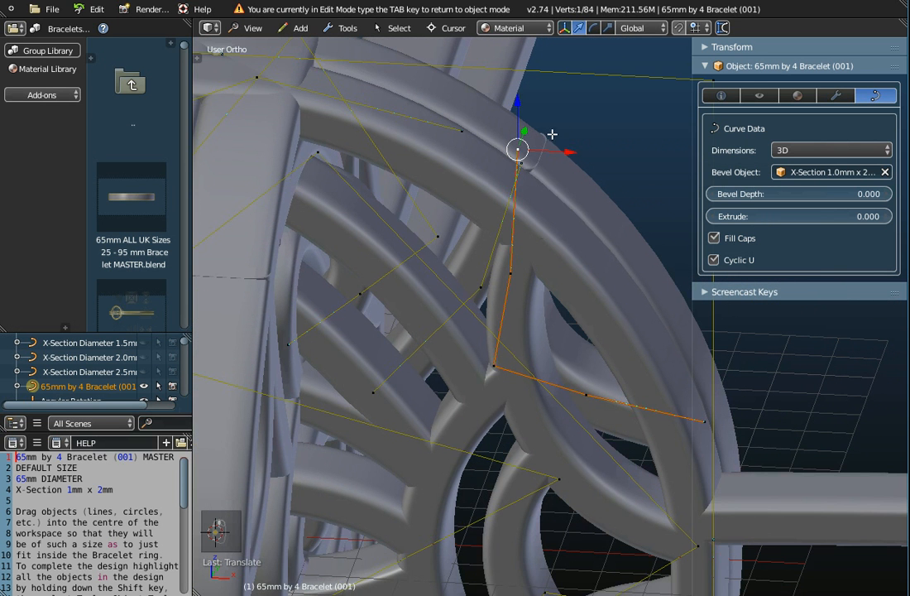
scroll(552, 133, "up", 2)
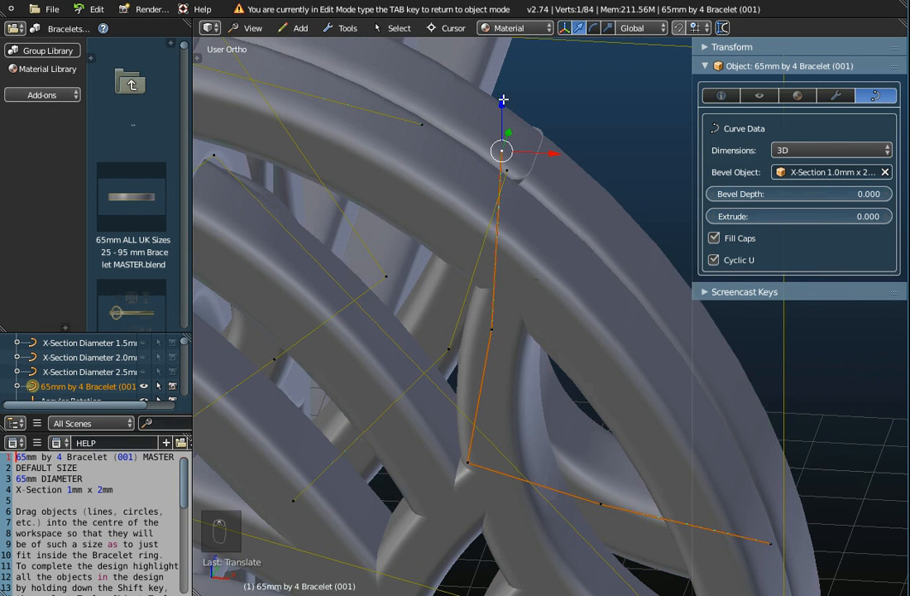
left_click_drag(504, 102, 538, 148)
scroll(540, 148, "down", 2)
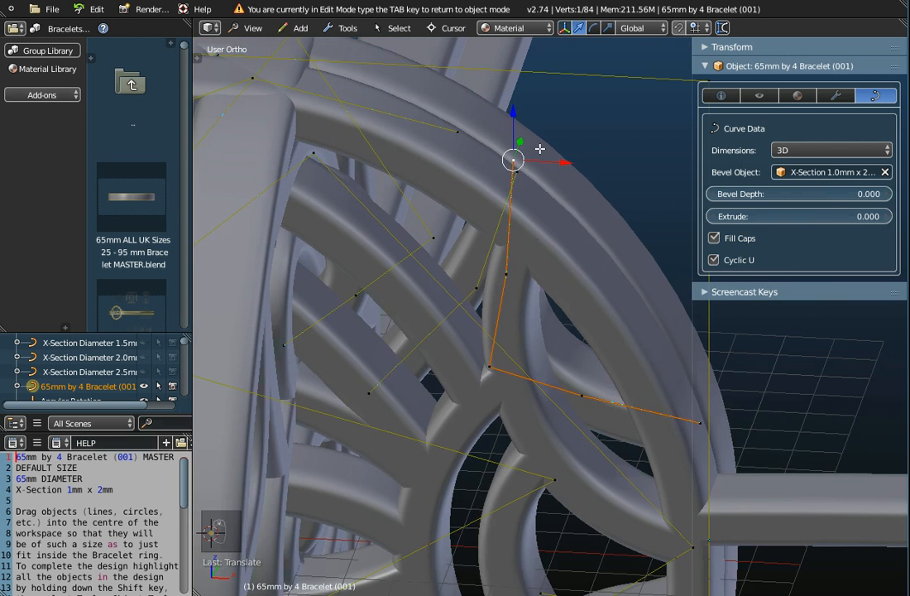
scroll(539, 148, "down", 3)
scroll(540, 154, "up", 2)
key("a")
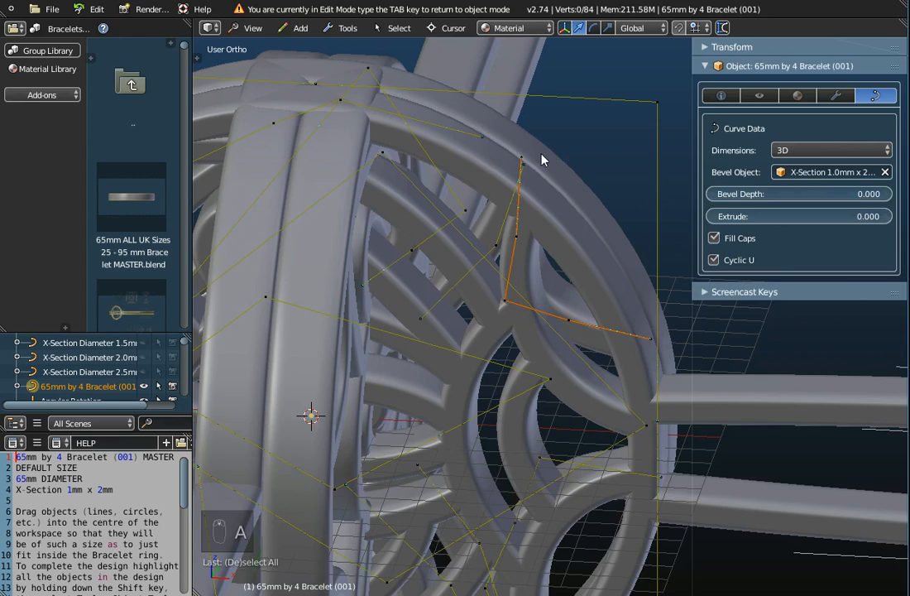
key("Tab")
Examine the FREEDOM pattern's overlaps with the ring rims up close, and the whole four-ring bracelet from several angles
scroll(542, 158, "down", 5)
middle_click_drag(542, 158, 556, 293)
scroll(556, 288, "down", 2)
middle_click_drag(616, 339, 516, 299)
scroll(421, 184, "up", 2)
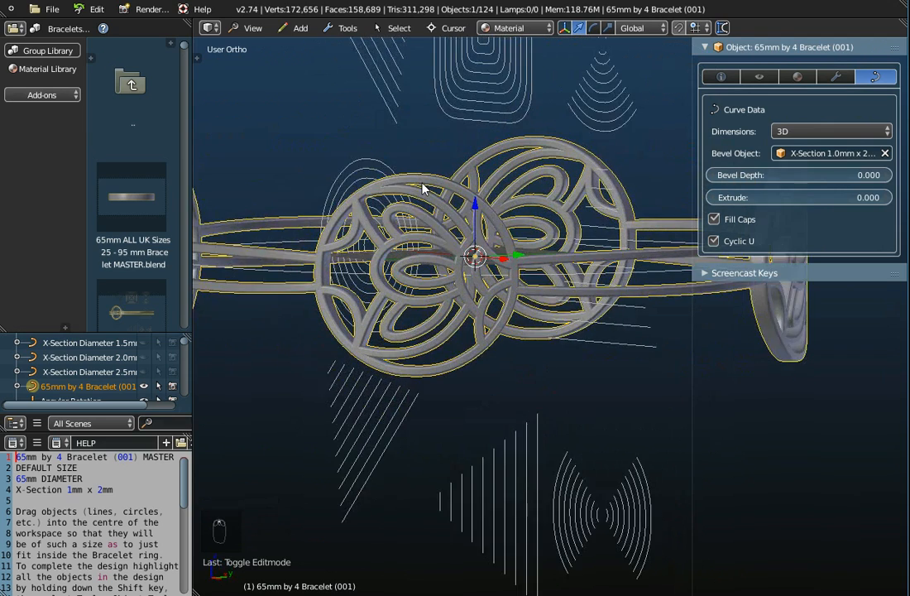
scroll(472, 318, "up", 1)
middle_click_drag(554, 258, 508, 375)
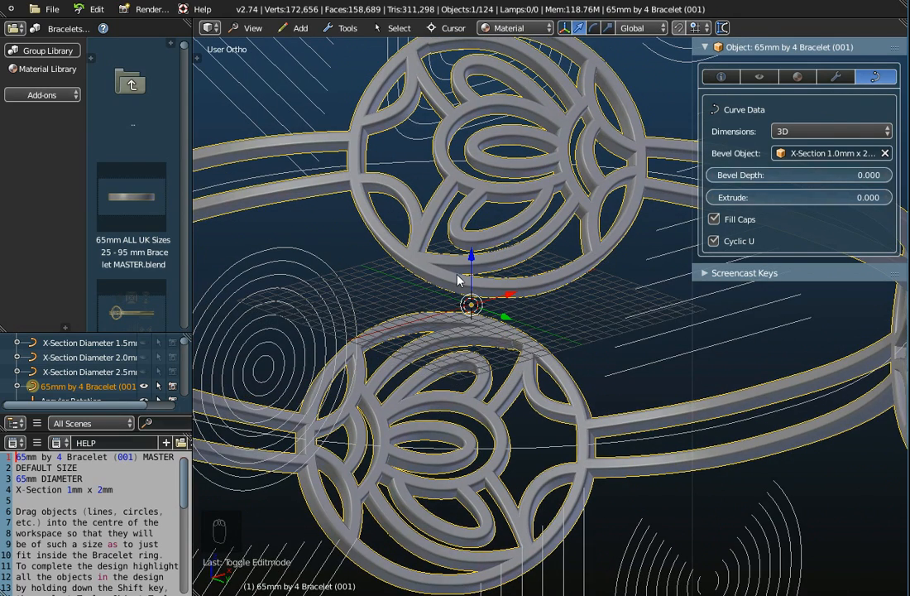
middle_click_drag(608, 254, 589, 325)
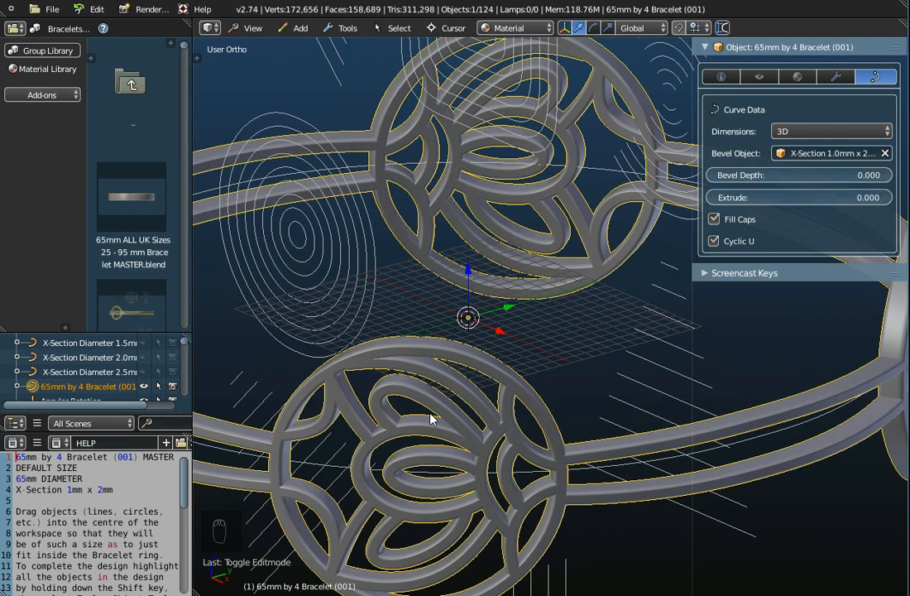
scroll(430, 416, "up", 3)
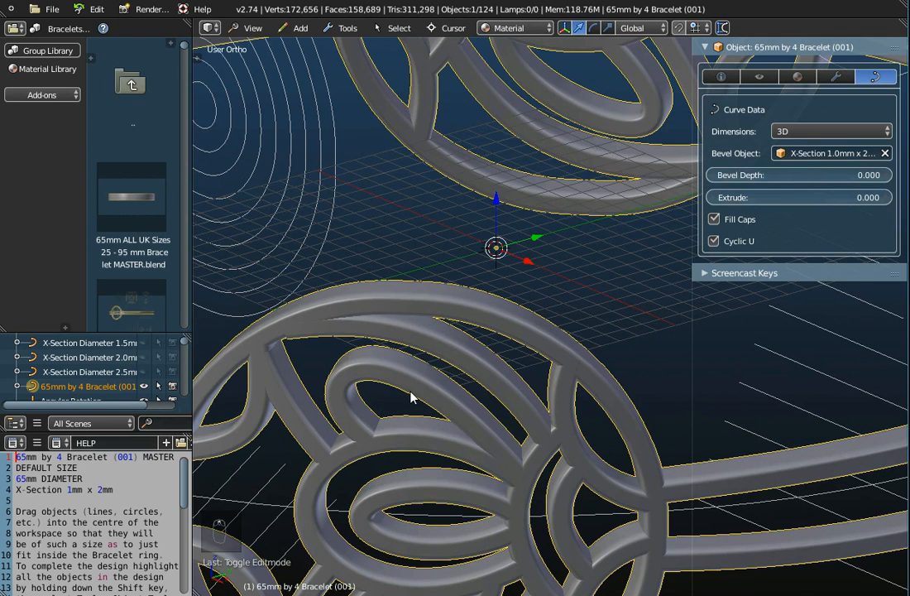
scroll(455, 314, "up", 3)
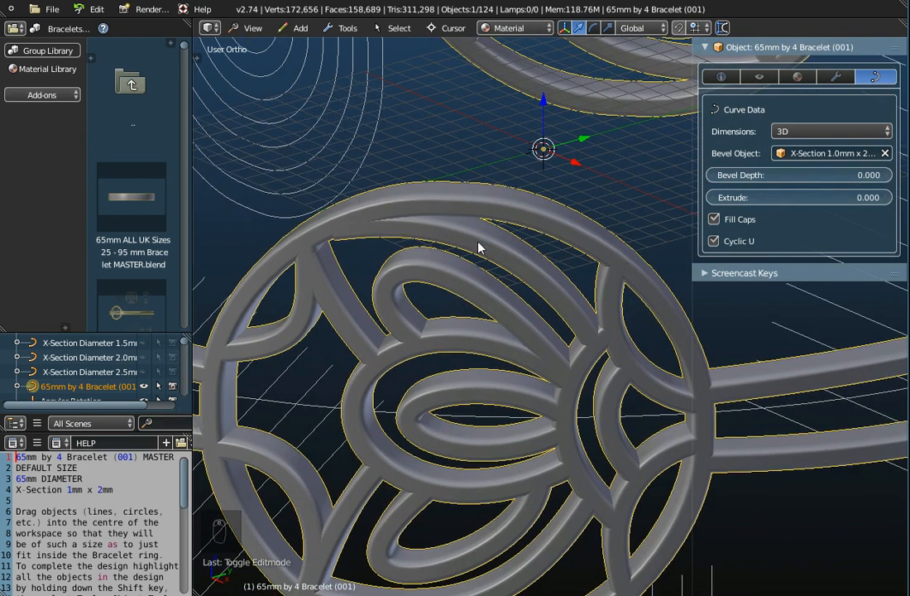
scroll(467, 223, "down", 1)
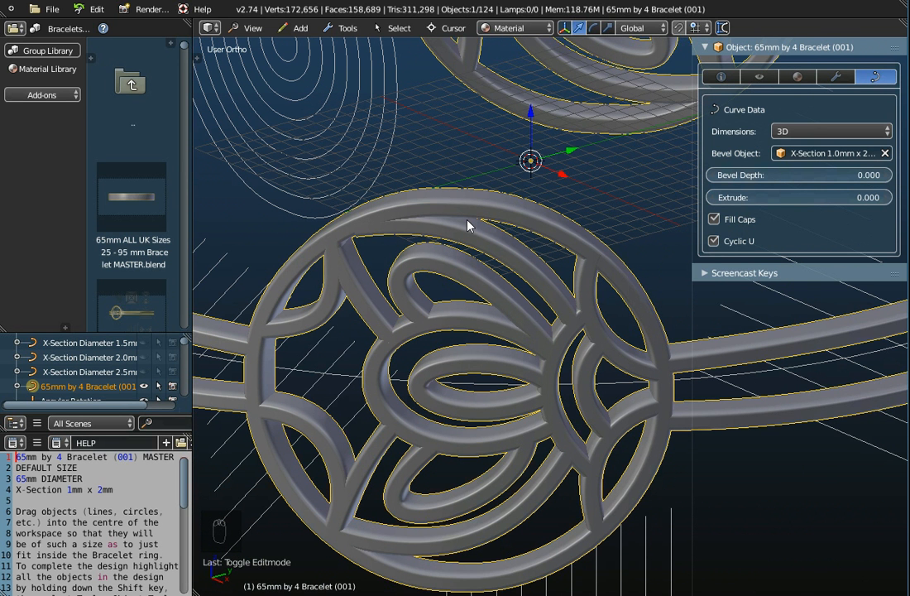
scroll(546, 390, "up", 3)
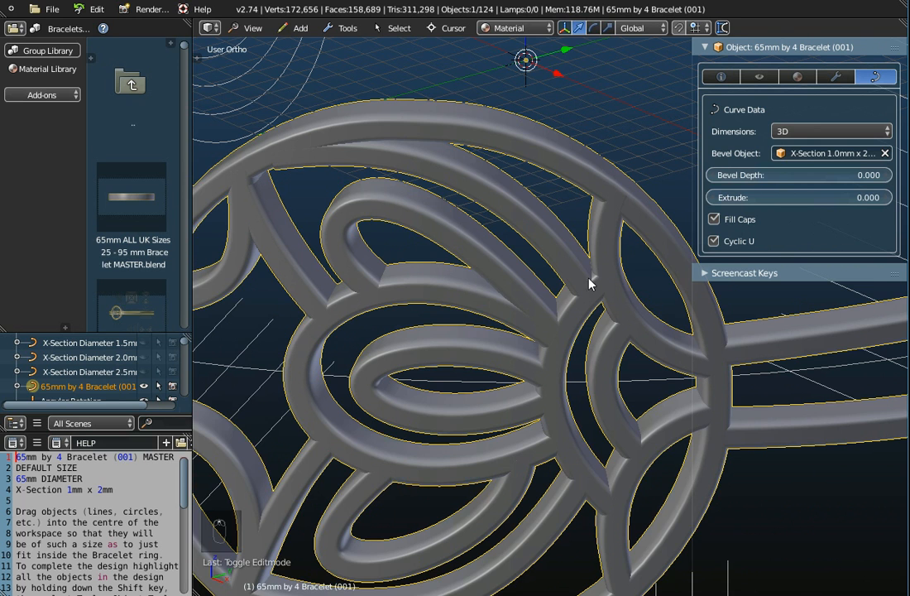
scroll(589, 276, "up", 2)
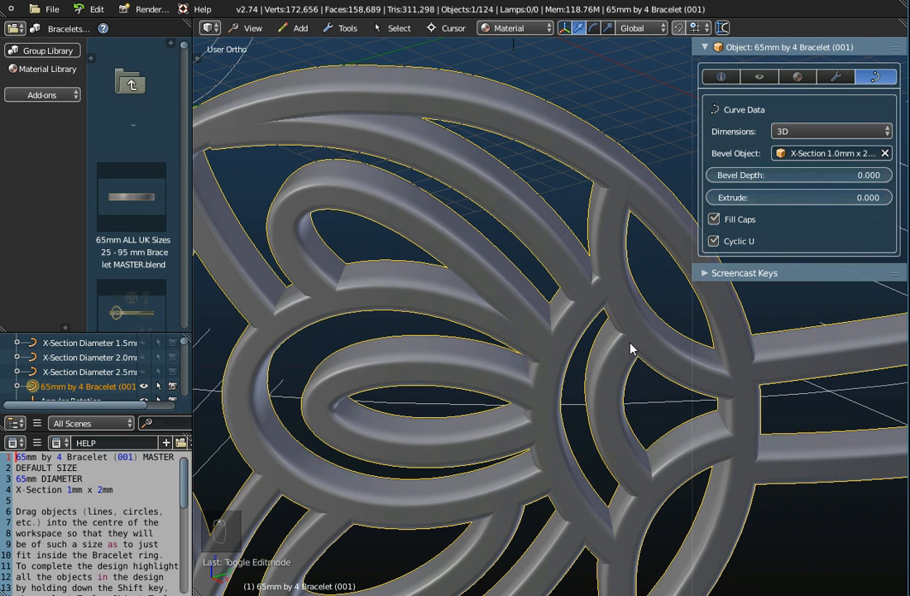
scroll(627, 373, "down", 3)
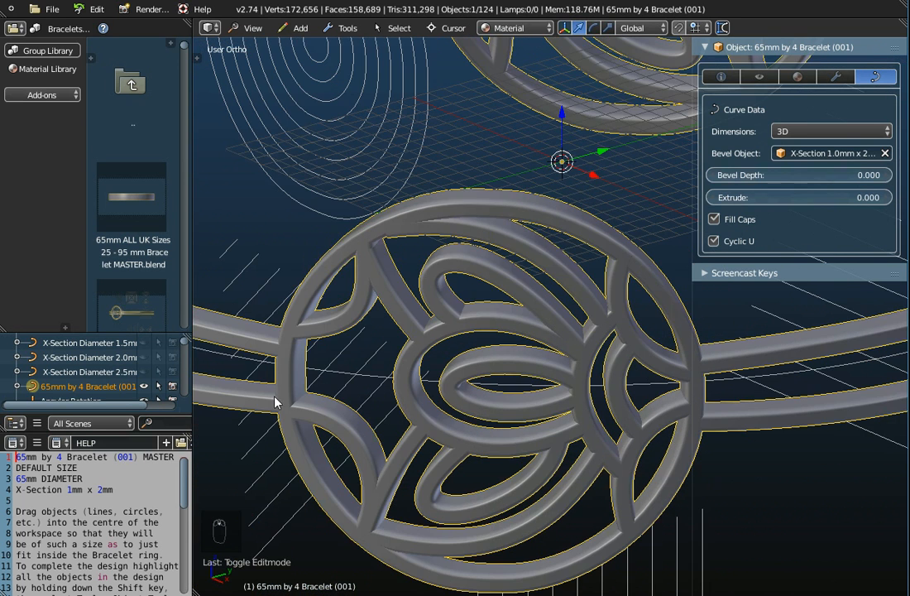
scroll(298, 411, "up", 1)
scroll(310, 409, "up", 2)
scroll(312, 409, "up", 1)
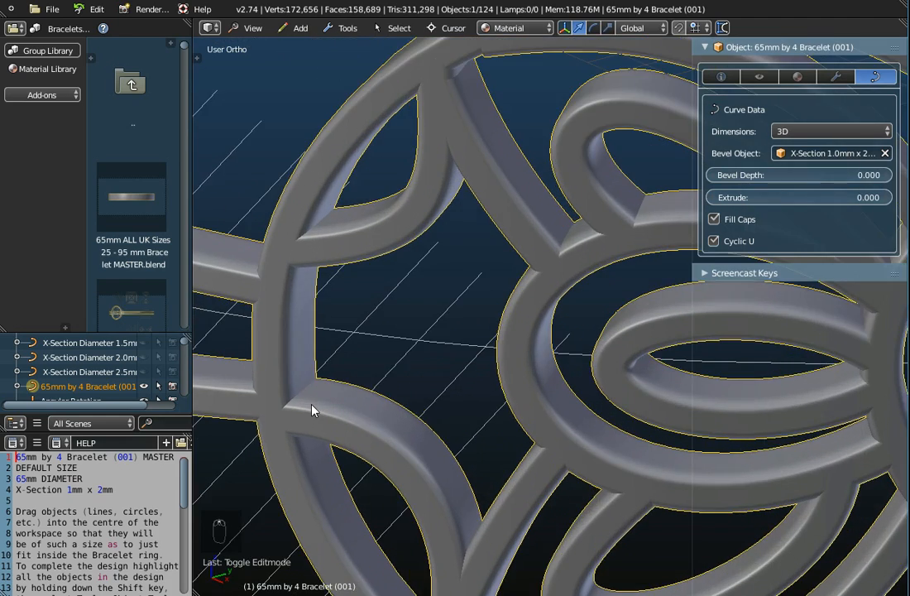
scroll(312, 409, "down", 4)
middle_click_drag(313, 409, 392, 459, "shift")
middle_click_drag(538, 420, 536, 364)
scroll(536, 364, "down", 5)
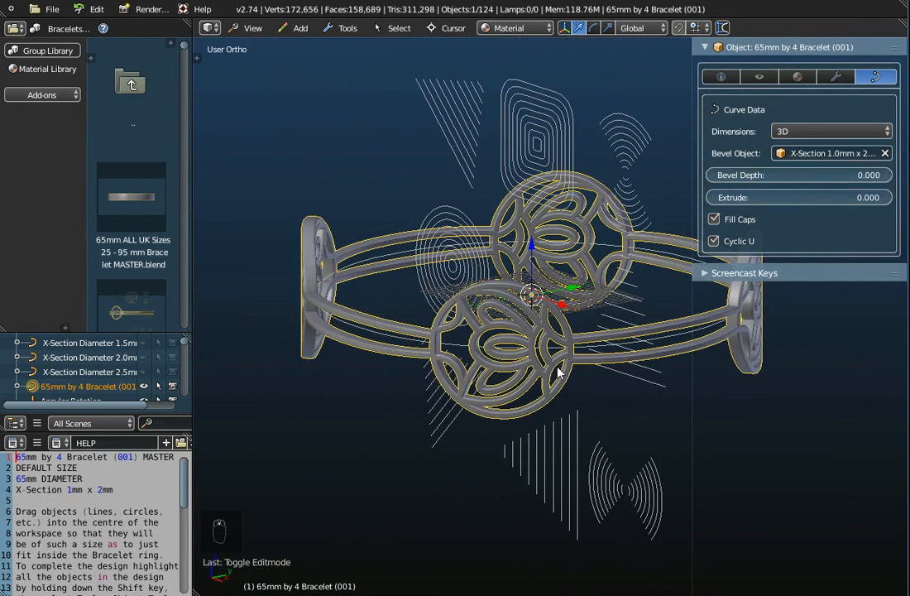
middle_click_drag(548, 372, 532, 403)
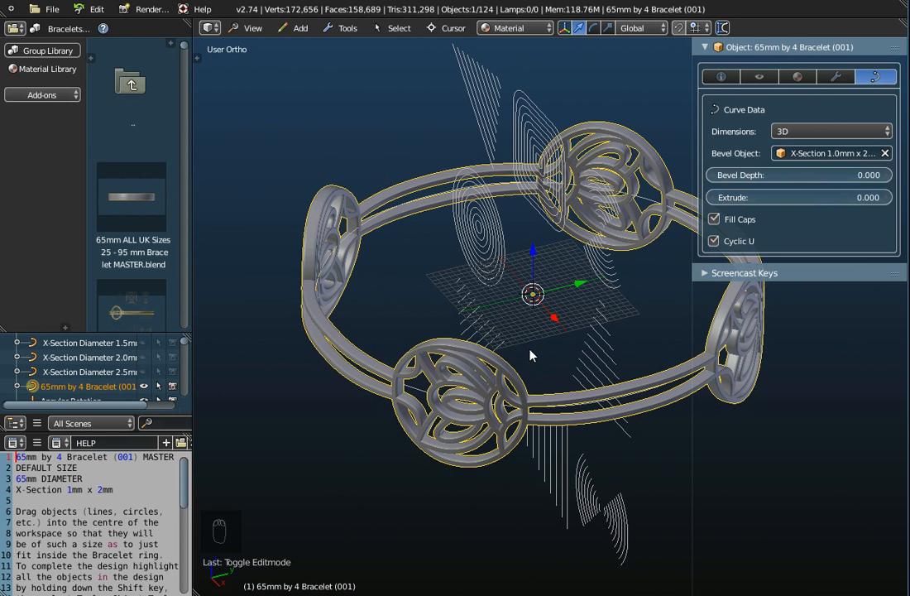
mouse_move(433, 270)
middle_mouse_down()
mouse_move(489, 315)
mouse_move(477, 386)
mouse_move(520, 249)
middle_mouse_up()
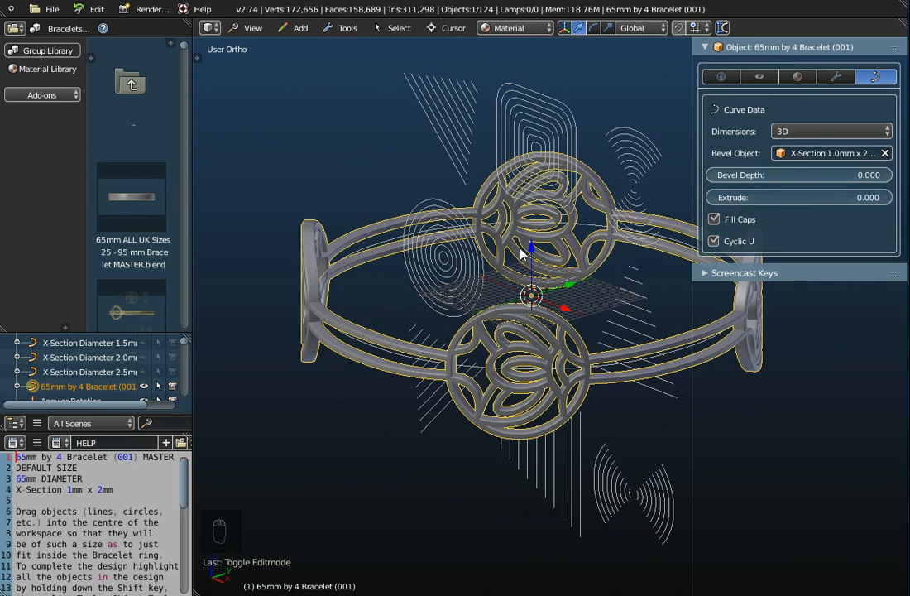
Export the bracelet in Wavefront OBJ format to the Bracelets folder as "65mm by 4 Bracelet (001) with Freedom Pattern.obj"
left_click(45, 9)
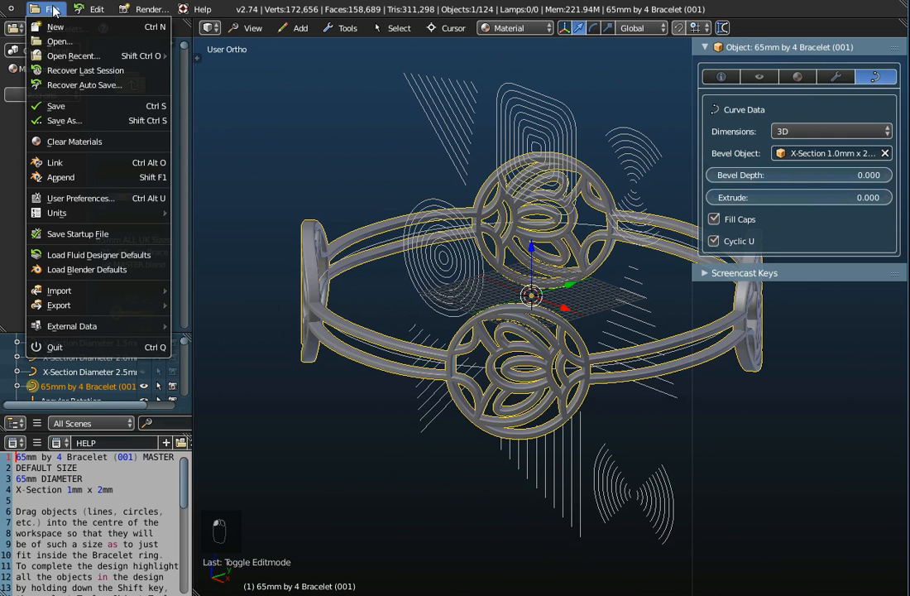
mouse_move(62, 306)
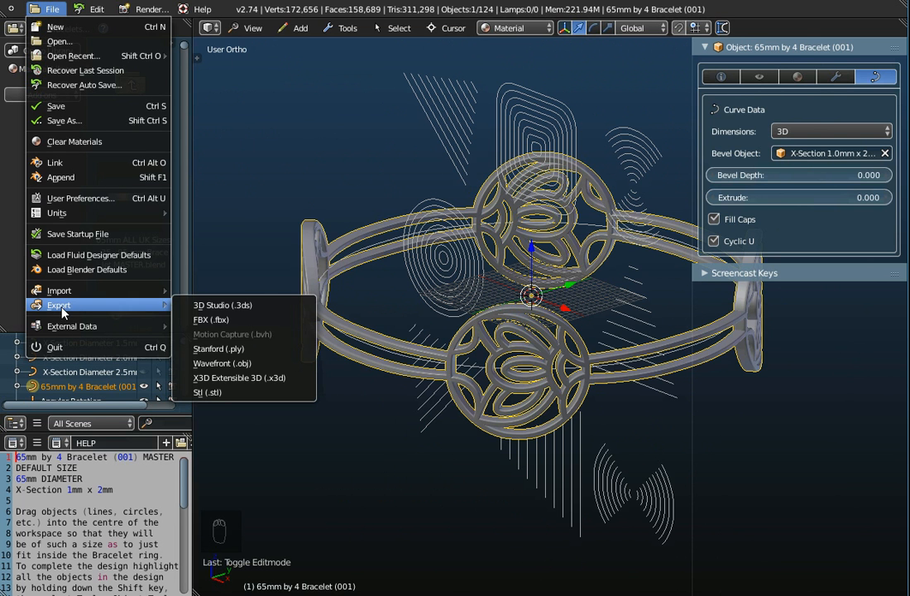
left_click(217, 366)
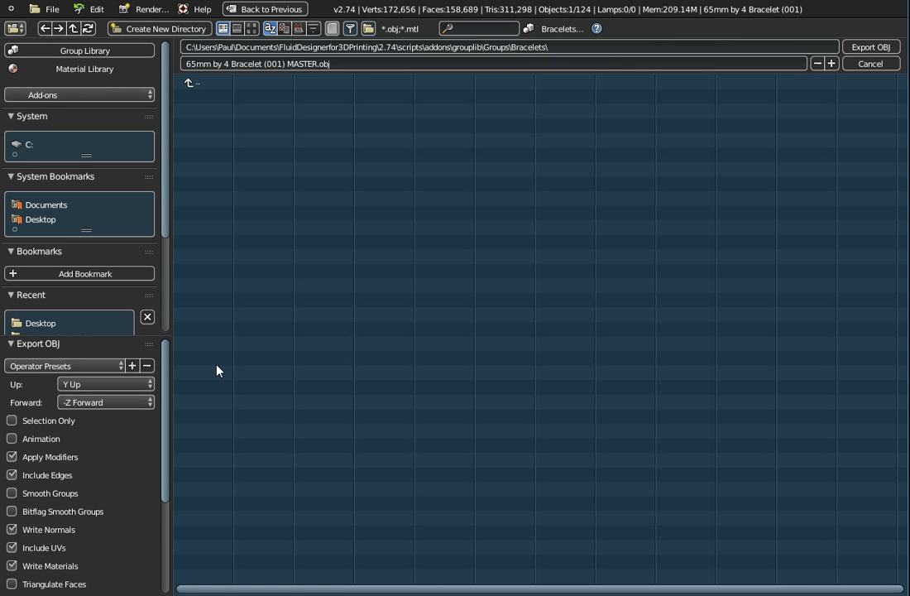
left_click(296, 65)
double_click(298, 65)
key("BackSpace")
key("BackSpace")
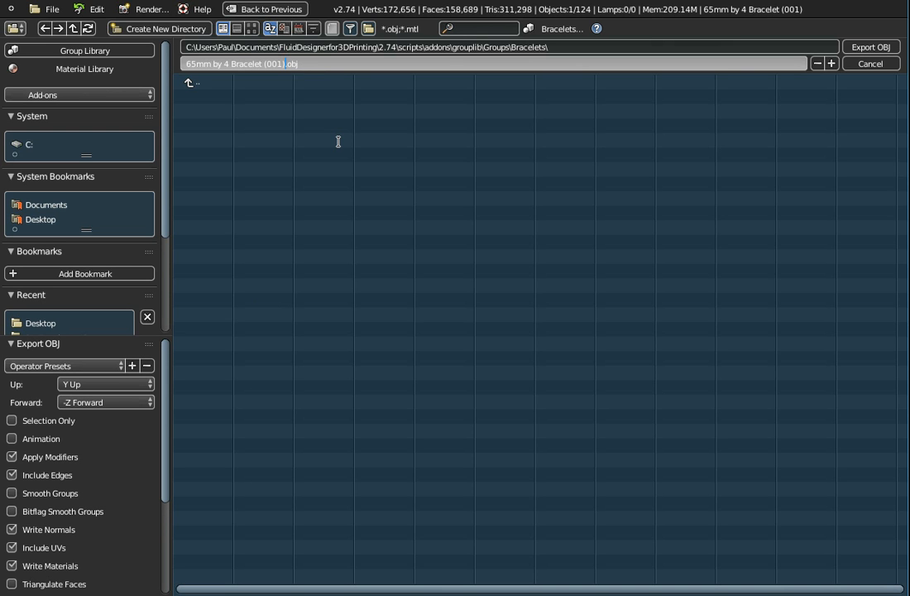
type("with Freedom Pattern")
key("Return")
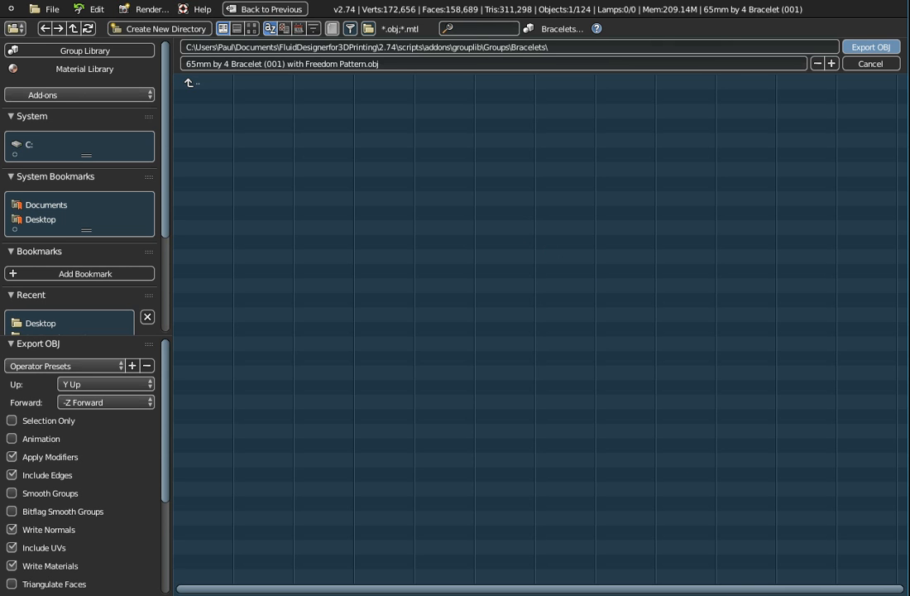
key("Escape")
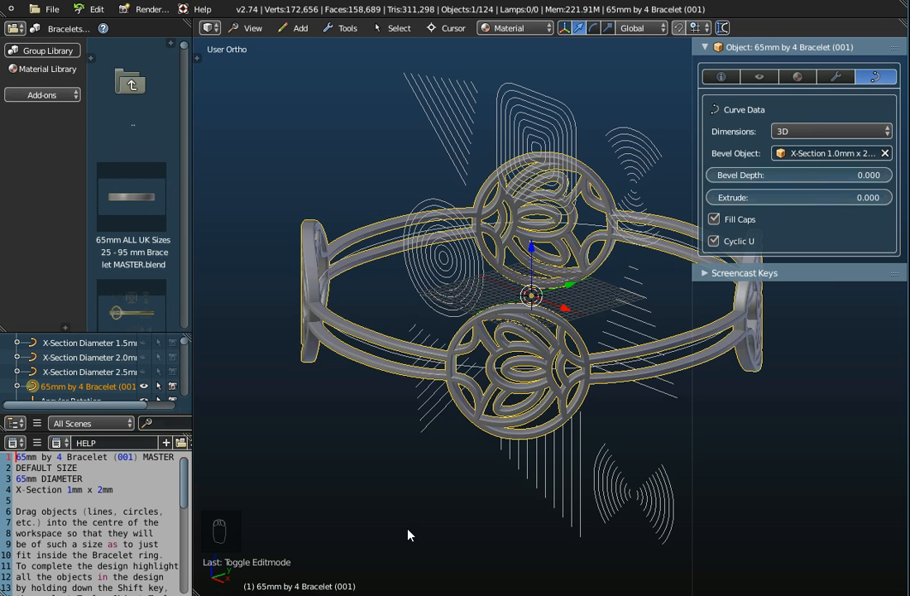
mouse_move(534, 371)
middle_mouse_down()
mouse_move(504, 396)
mouse_move(492, 354)
mouse_move(540, 379)
middle_mouse_up()
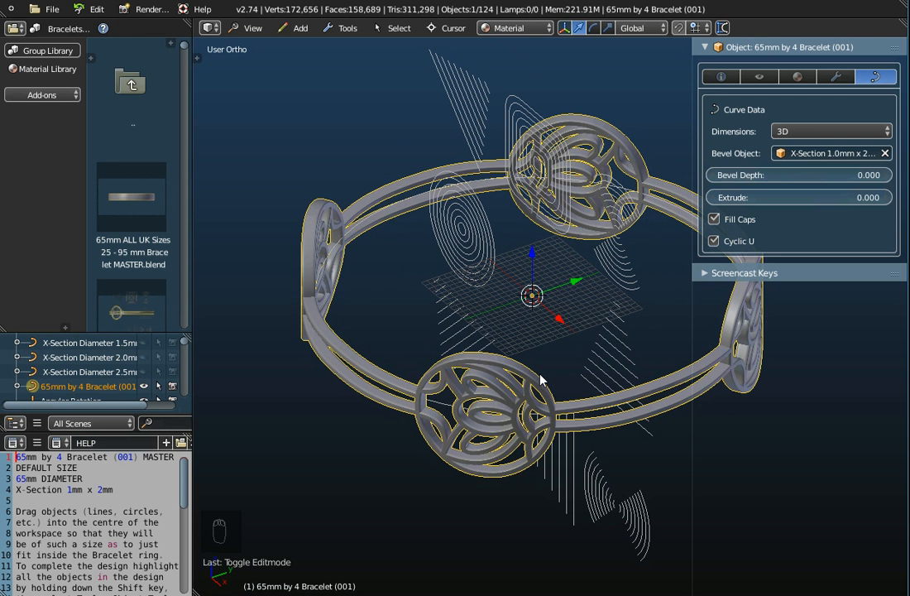